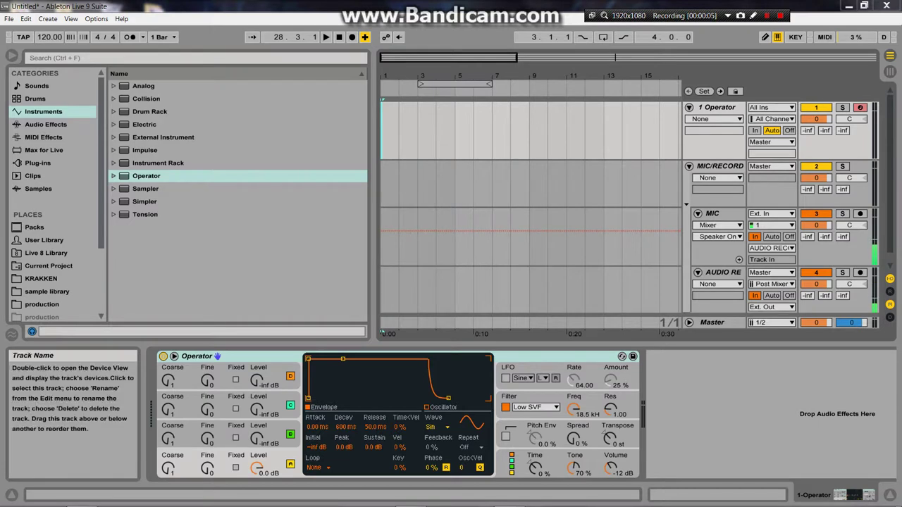
Hide the Info View and select the Operator device on the 1 Operator track.
left_click(716, 108)
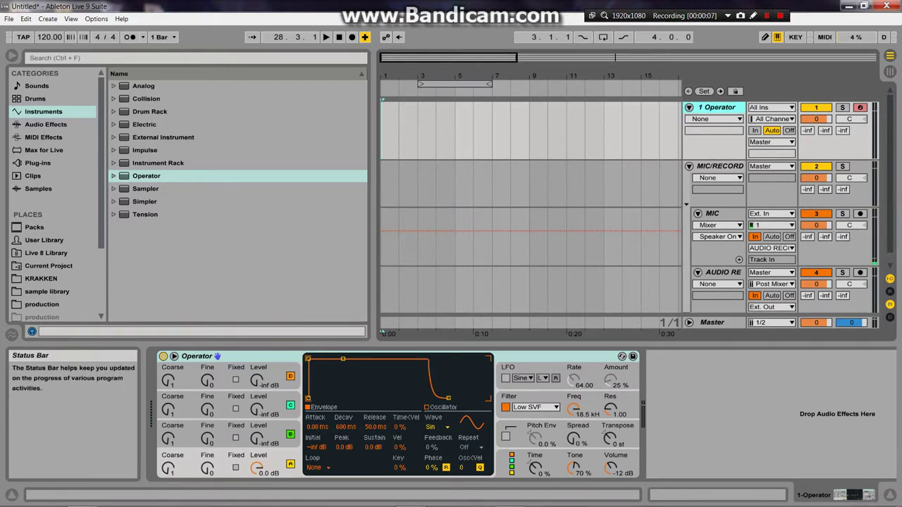
left_click(11, 495)
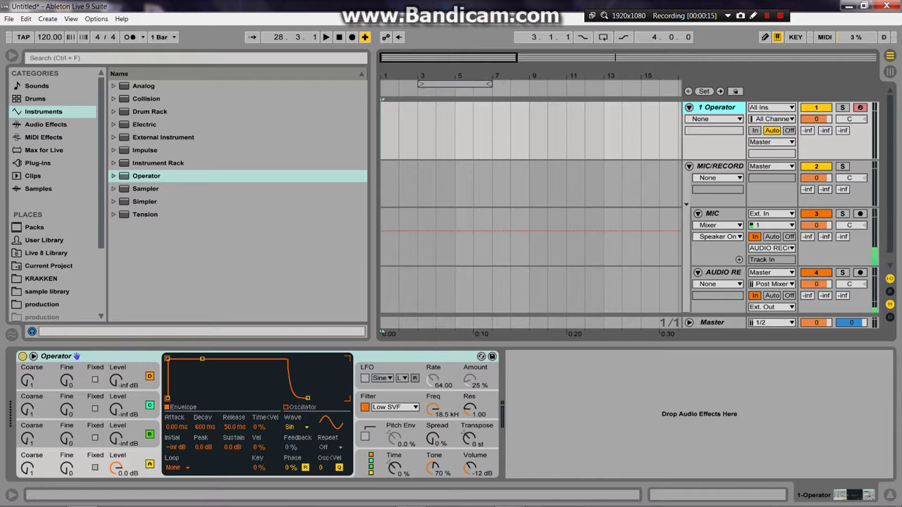
left_click(76, 356)
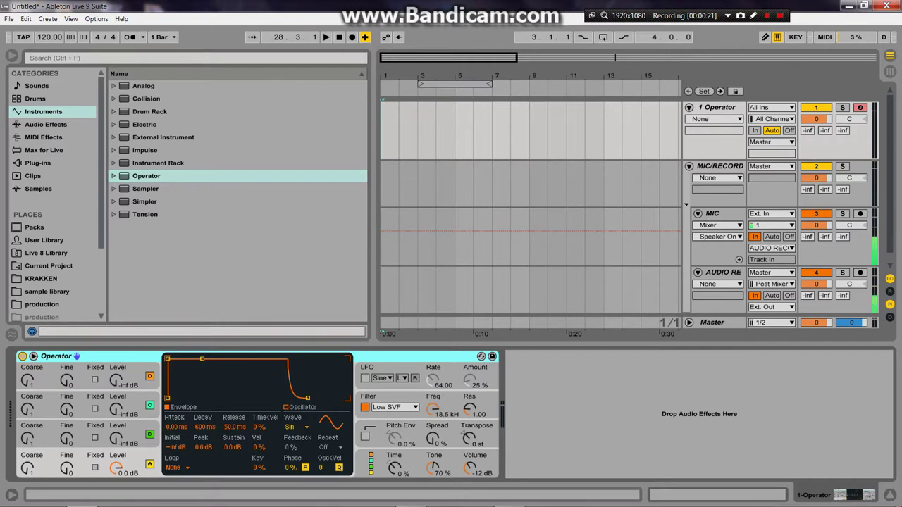
Try Operator's fully parallel algorithm in its global settings and return to the vertically stacked serial one.
left_click(394, 466)
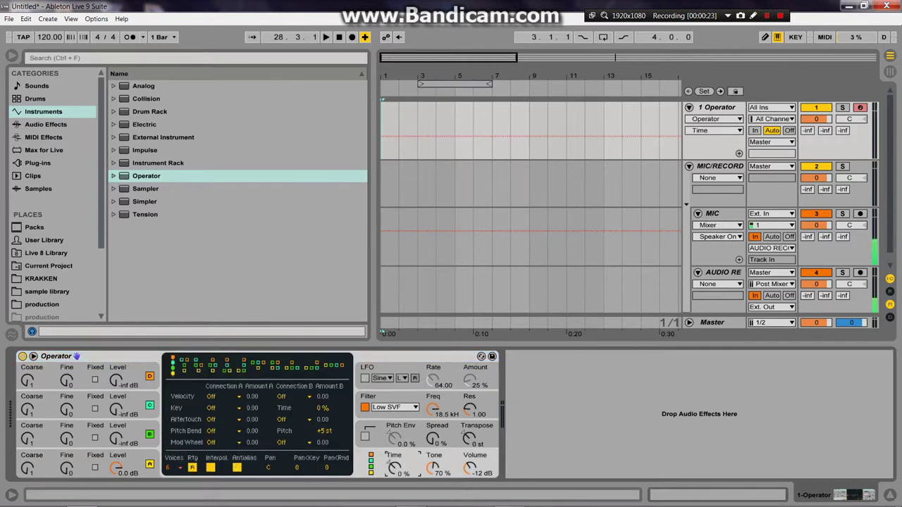
left_click(335, 366)
left_click(173, 366)
Raise Operator's overall volume to 0.0 dB, and audition oscillator A with notes in a lower keyboard octave.
left_click(471, 468)
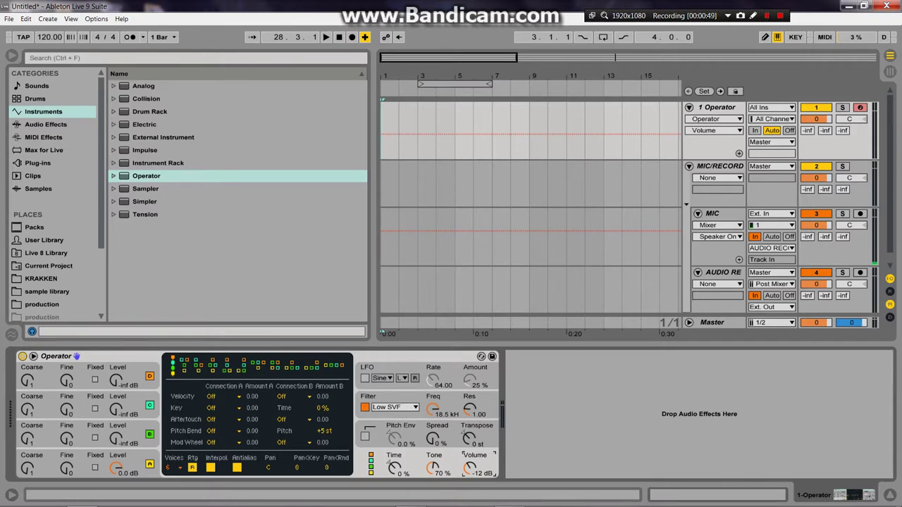
left_click_drag(471, 468, 470, 440)
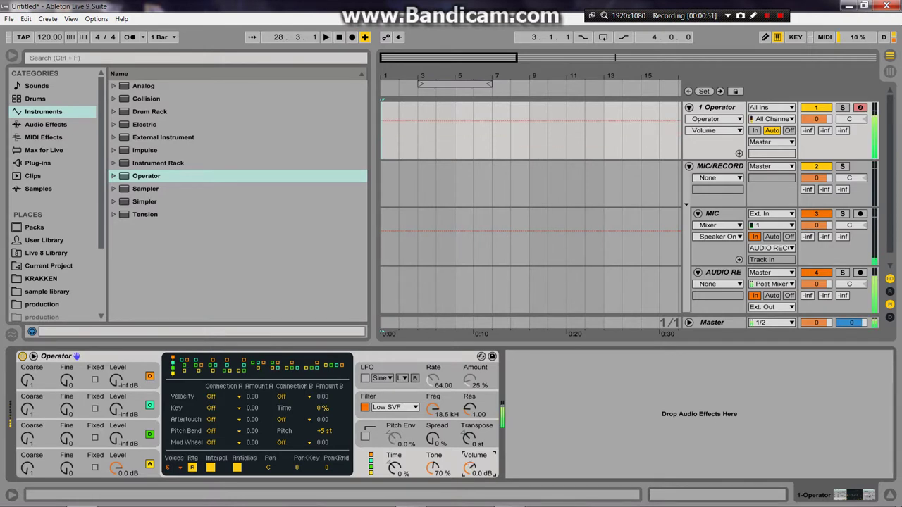
left_click(90, 464)
key("z")
key("a")
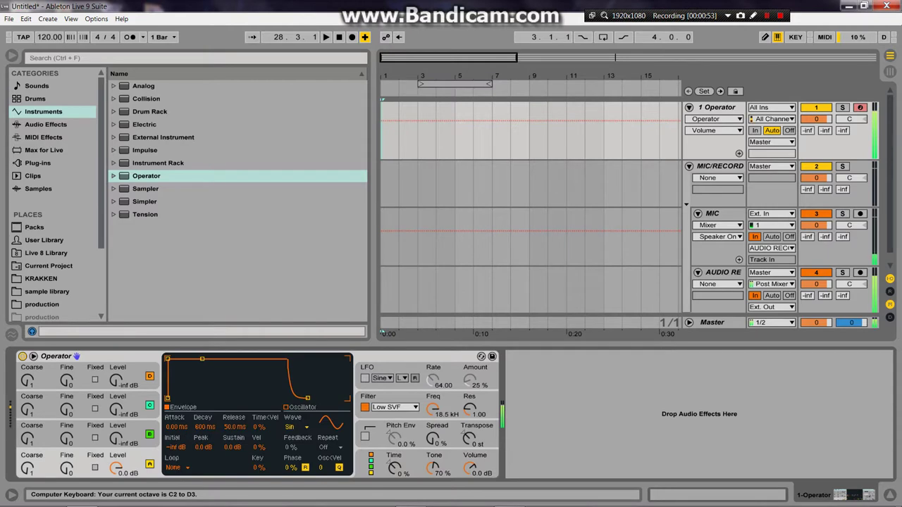
key("z")
Turn off Operator's filter and show the settings of oscillator B.
left_click(365, 408)
left_click(433, 468)
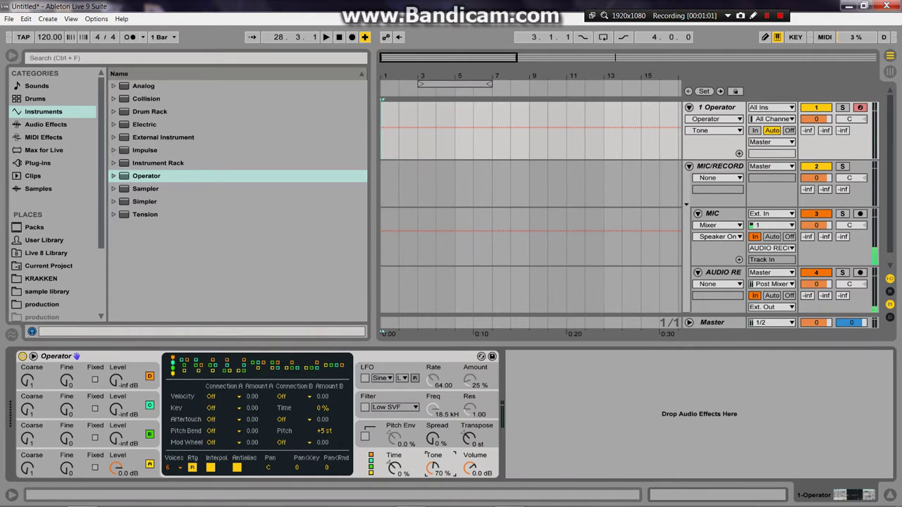
left_click(134, 432)
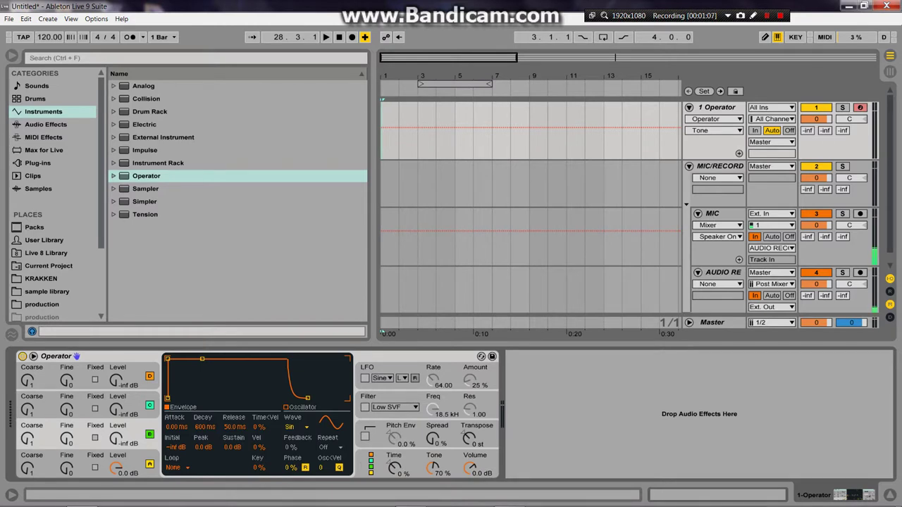
Change Operator's routing to the algorithm with all four oscillators side by side in parallel.
left_click(395, 467)
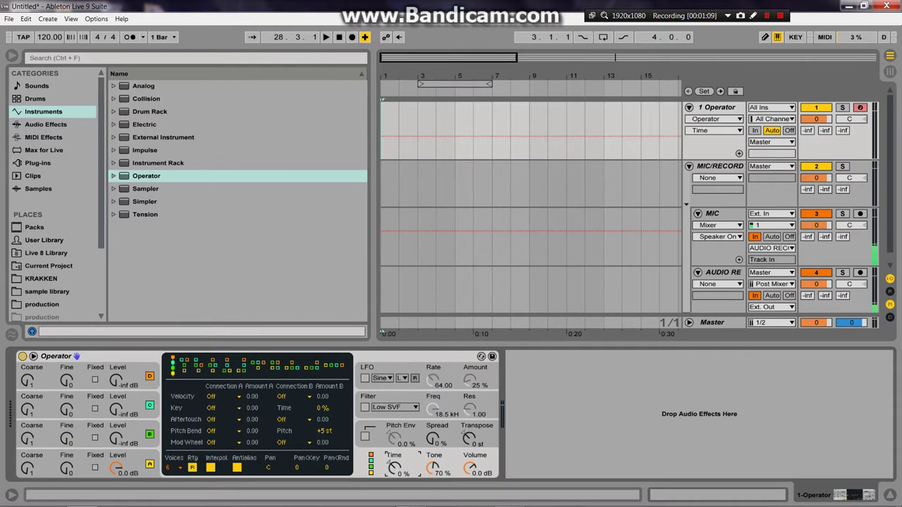
left_click(334, 366)
left_click(312, 366)
key("Right")
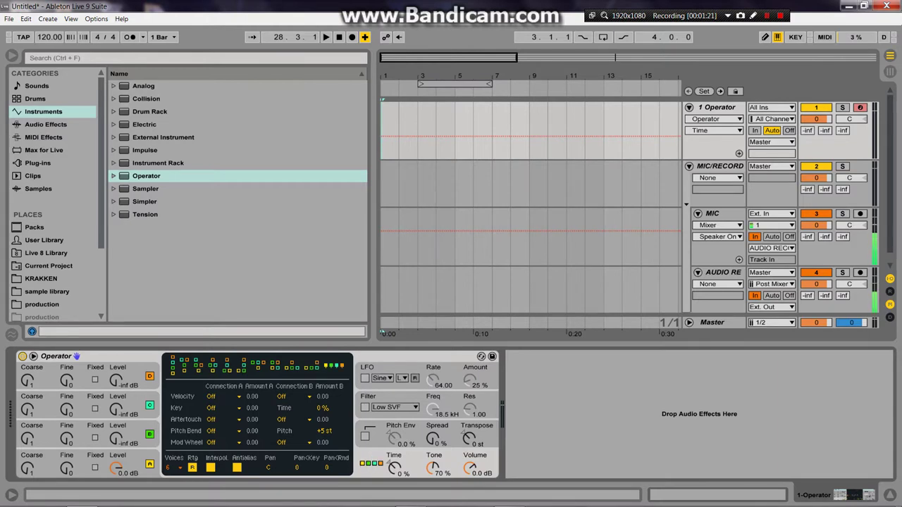
Set oscillator B to coarse 16 at -11 dB and oscillator C to coarse 15 at -14 dB.
left_click_drag(116, 439, 116, 387)
left_click_drag(28, 438, 27, 410)
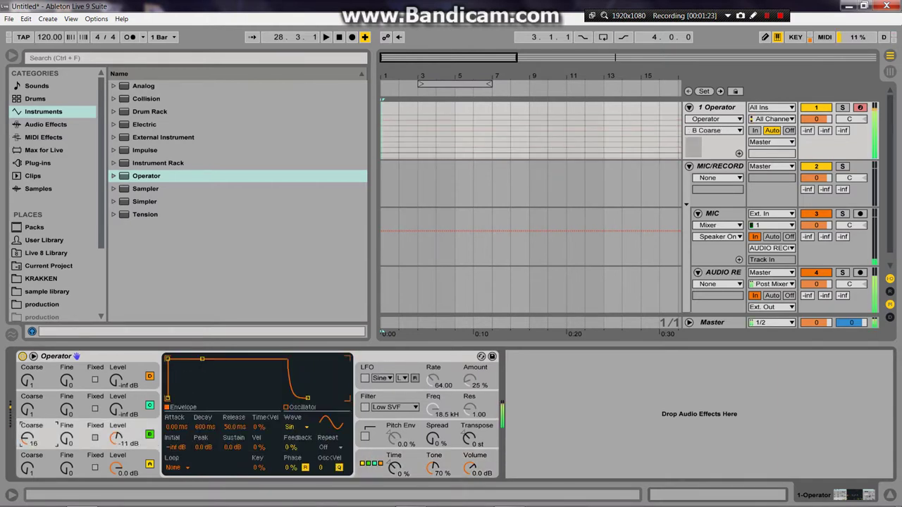
left_click_drag(116, 410, 117, 402)
left_click_drag(27, 410, 27, 398)
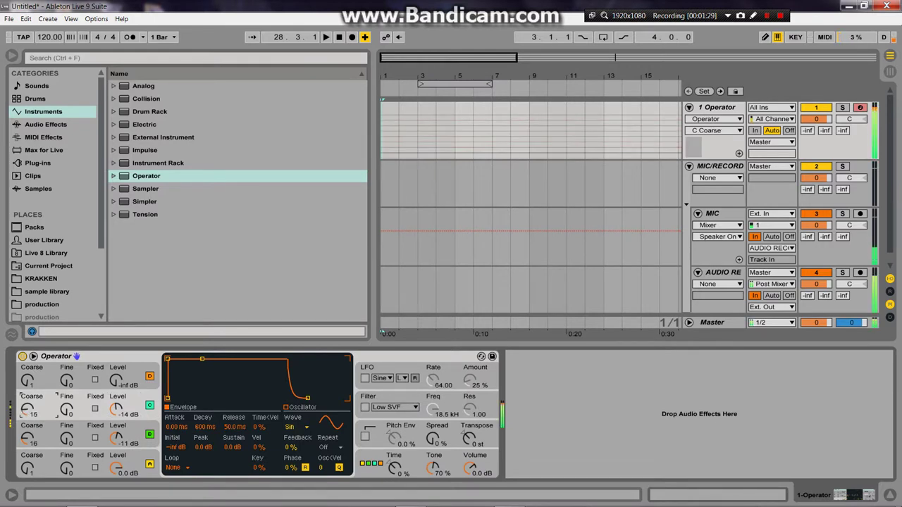
Add the Spectrum audio effect after Operator and enlarge its analyzer display.
left_click(46, 125)
scroll(236, 197, "down", 5)
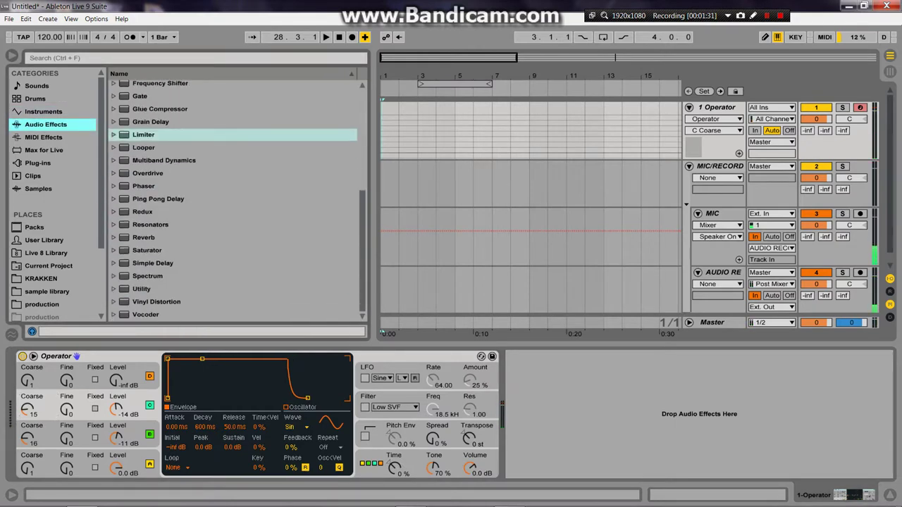
left_click(148, 276)
left_click_drag(148, 276, 607, 415)
left_click(524, 356)
Turn off oscillators D, C and B, and switch B and C back on one at a time to compare their spectra.
left_click(116, 381)
left_click(149, 377)
left_click(150, 405)
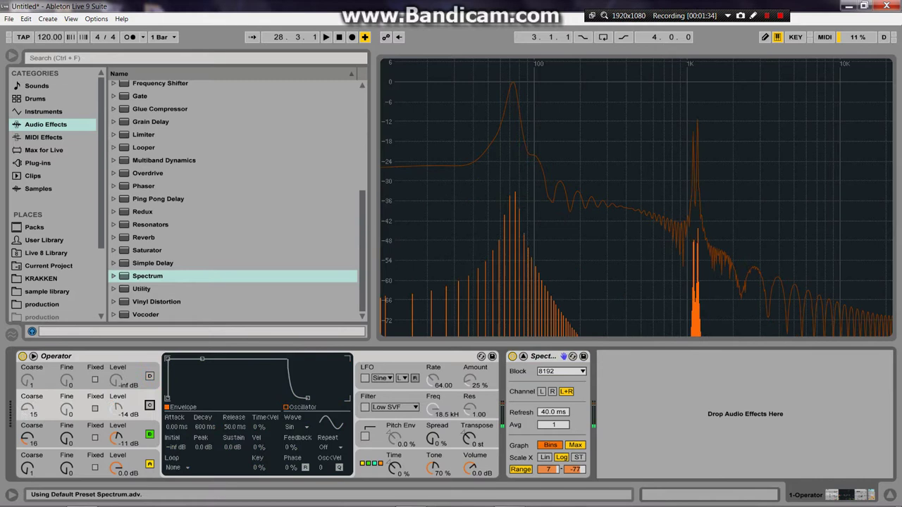
left_click(150, 434)
left_click(149, 435)
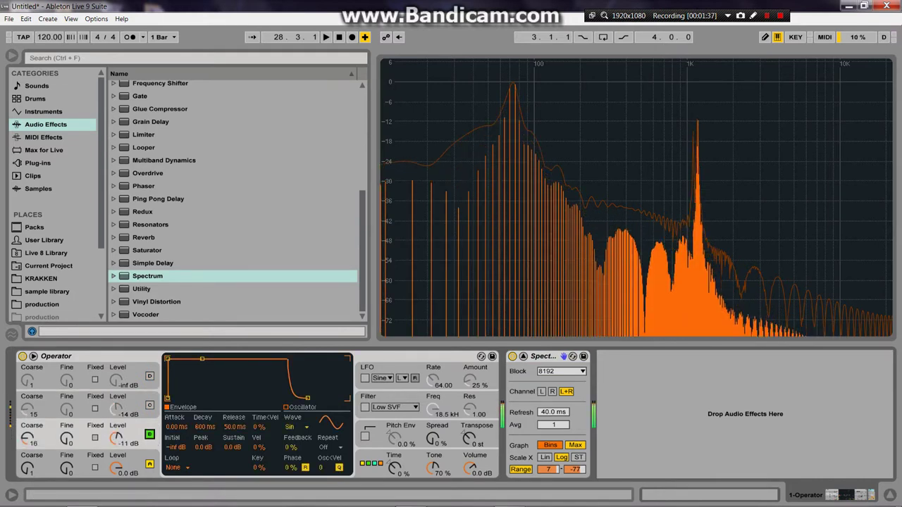
left_click(149, 405)
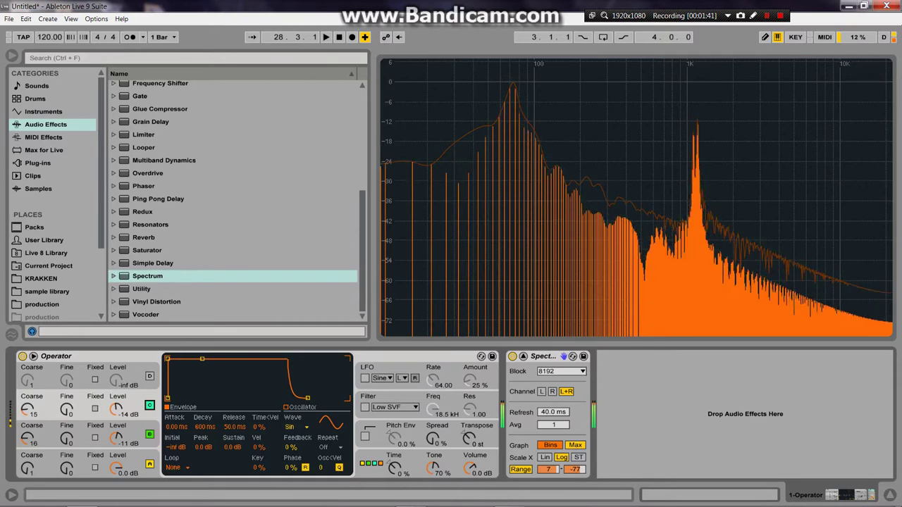
Turn off oscillators C and B, and restore the vertically stacked serial algorithm.
left_click(150, 405)
left_click(150, 434)
left_click(371, 464)
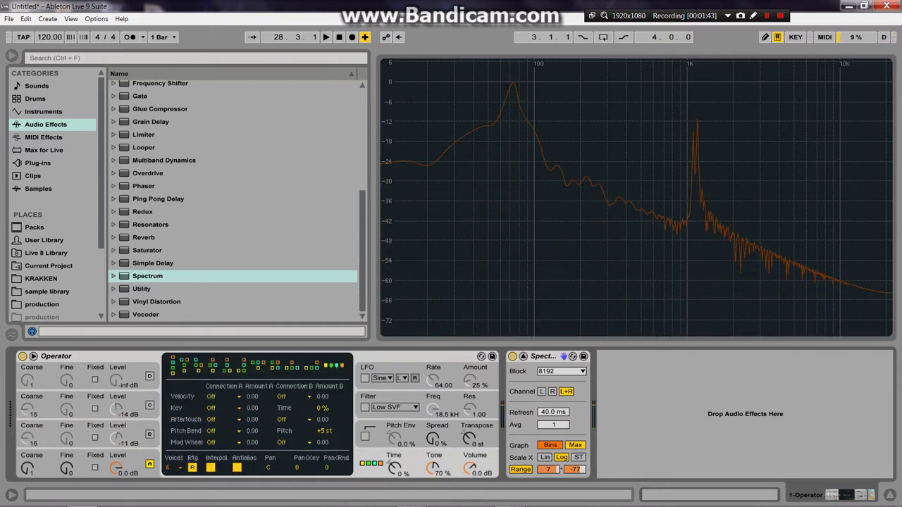
left_click(173, 365)
Drop oscillator B's level to -inf dB, enable the oscillator and raise its level gradually to -26 dB.
left_click_drag(116, 438, 116, 486)
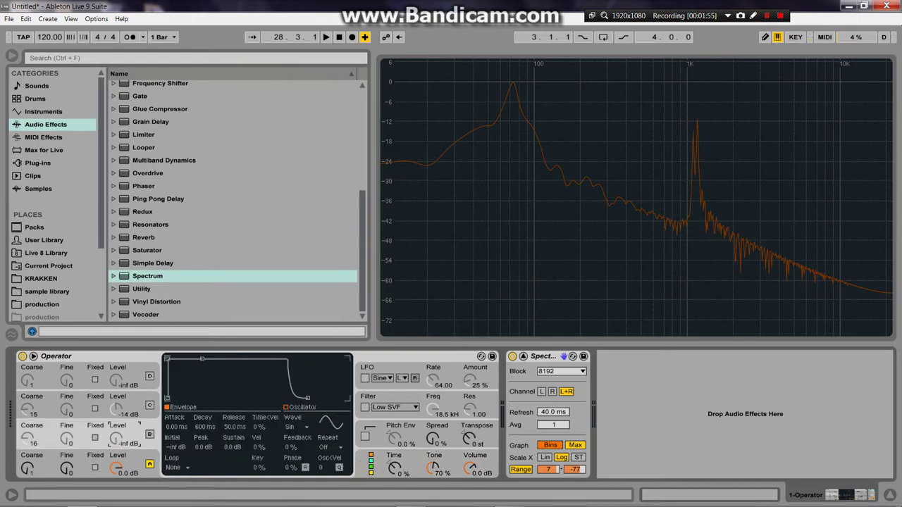
left_click_drag(116, 439, 116, 460)
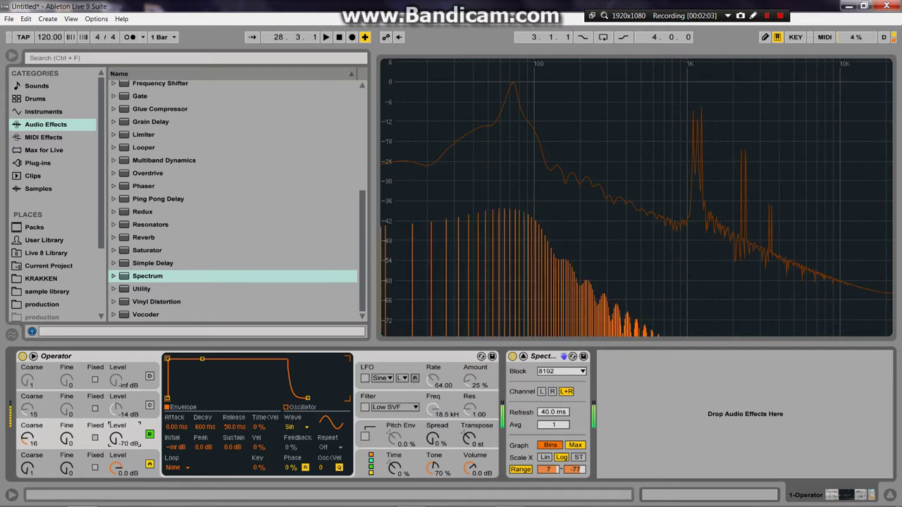
left_click_drag(116, 438, 116, 423)
Lower oscillator B's coarse ratio through 5 and 2 to 1, and bring its level to -14 dB.
left_click_drag(28, 438, 27, 459)
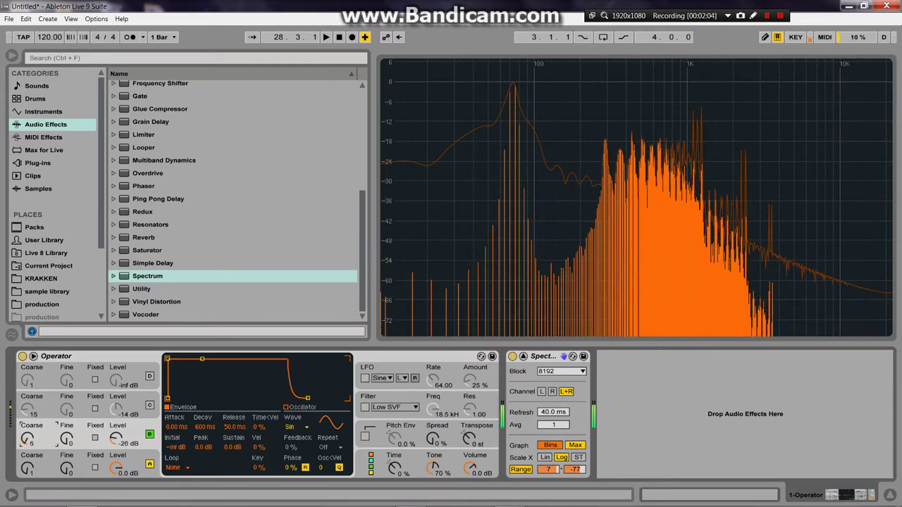
left_click_drag(117, 438, 117, 430)
left_click_drag(27, 438, 28, 449)
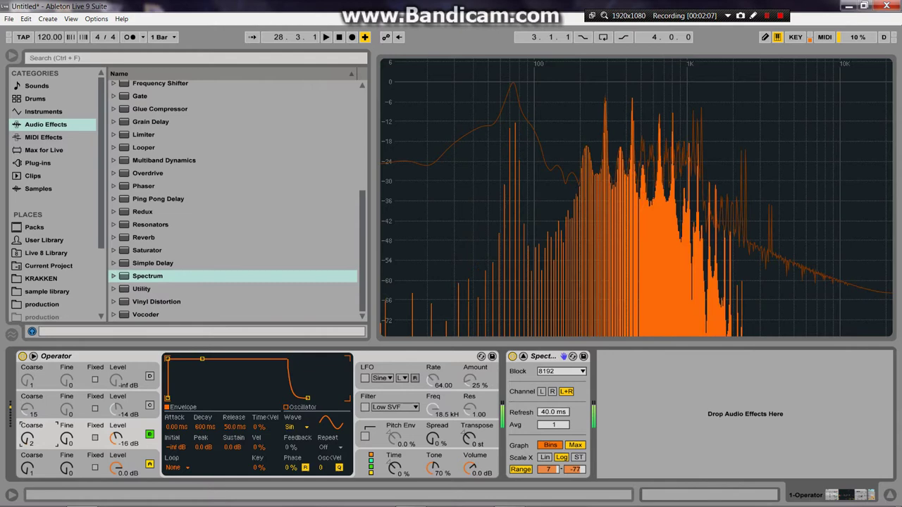
mouse_move(117, 438)
left_mouse_down()
mouse_move(116, 430)
mouse_move(116, 441)
left_mouse_up()
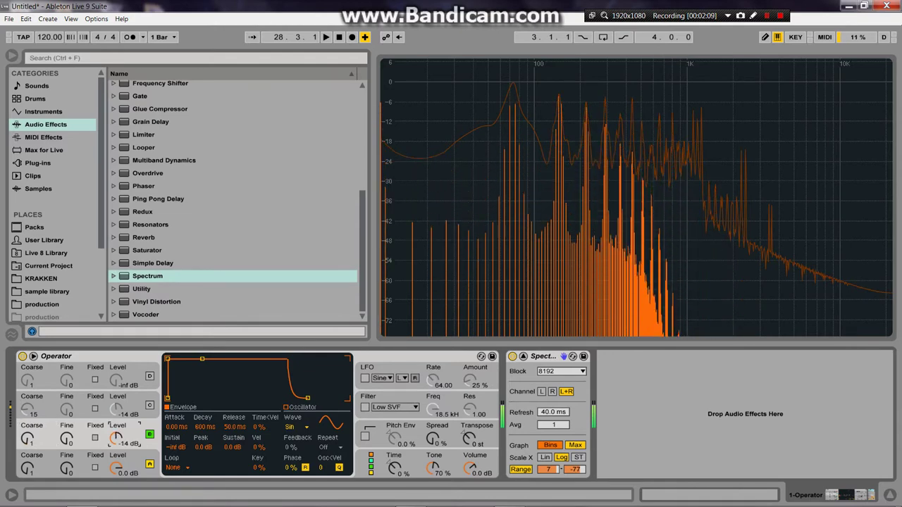
double_click(606, 212)
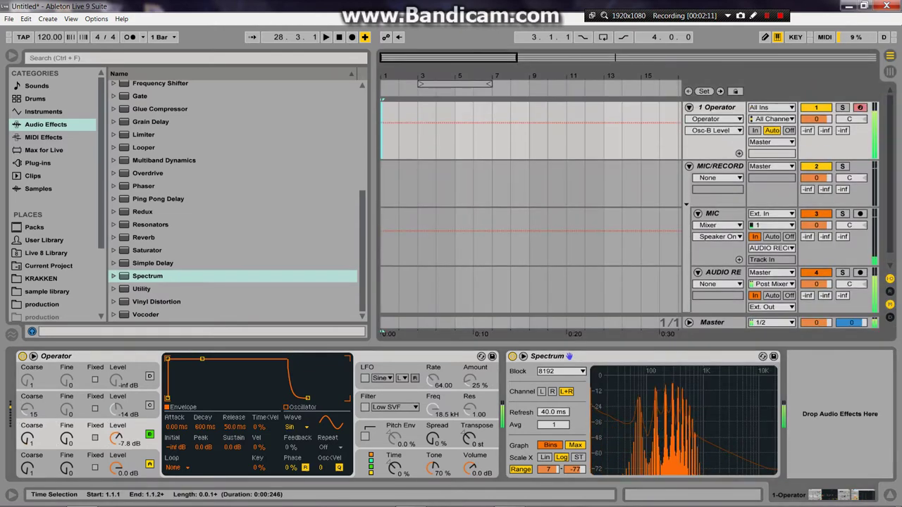
left_click(717, 108)
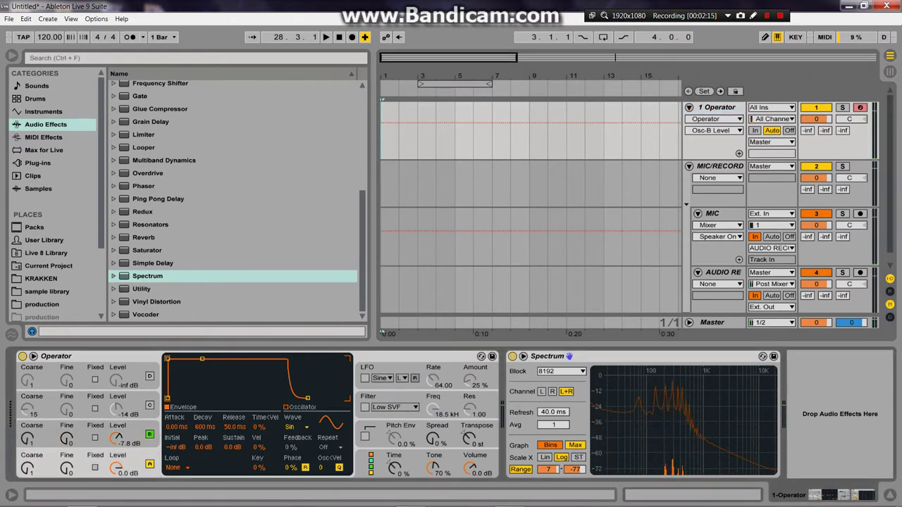
double_click(684, 423)
Set oscillator B to coarse 11 at -8.9 dB, and enable oscillator C with coarse 0.5 at -15 dB.
left_click_drag(116, 438, 116, 443)
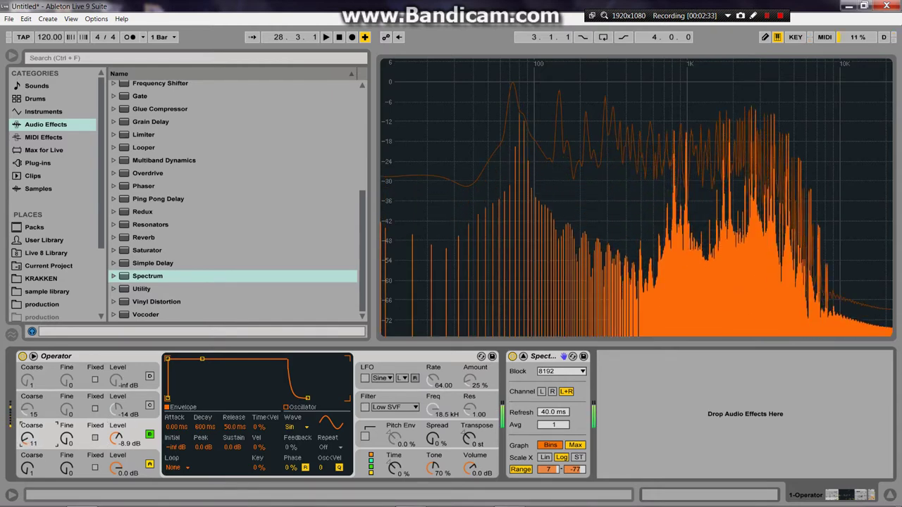
left_click_drag(28, 439, 28, 415)
left_click(150, 405)
left_click_drag(117, 410, 117, 416)
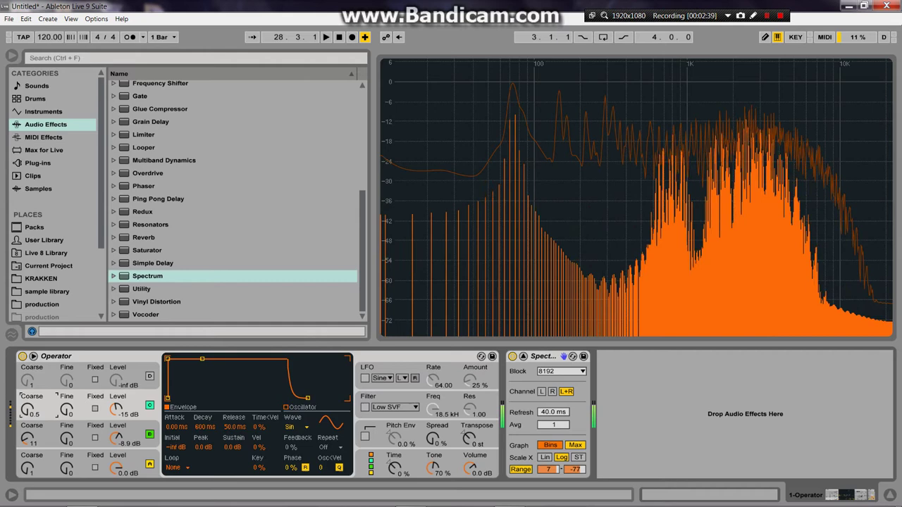
Enable oscillator D, and set D to coarse 0.5 at -5.1 dB, C to coarse 12 at -19 dB and B to -11 dB.
left_click(149, 376)
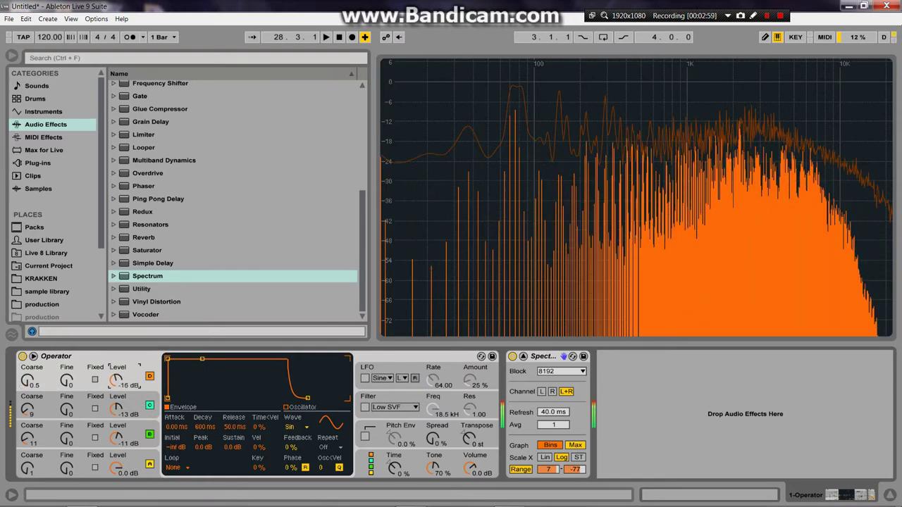
left_click_drag(118, 380, 117, 411)
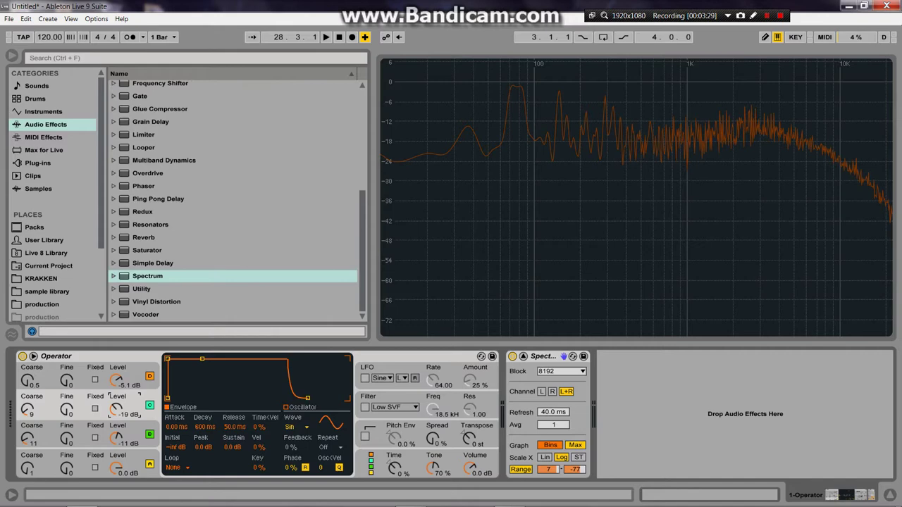
left_click(399, 310)
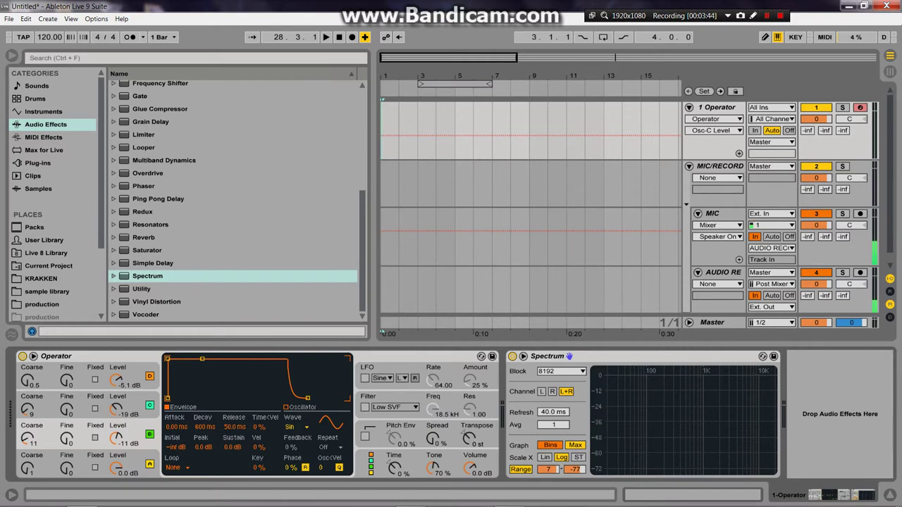
left_click_drag(27, 409, 28, 399)
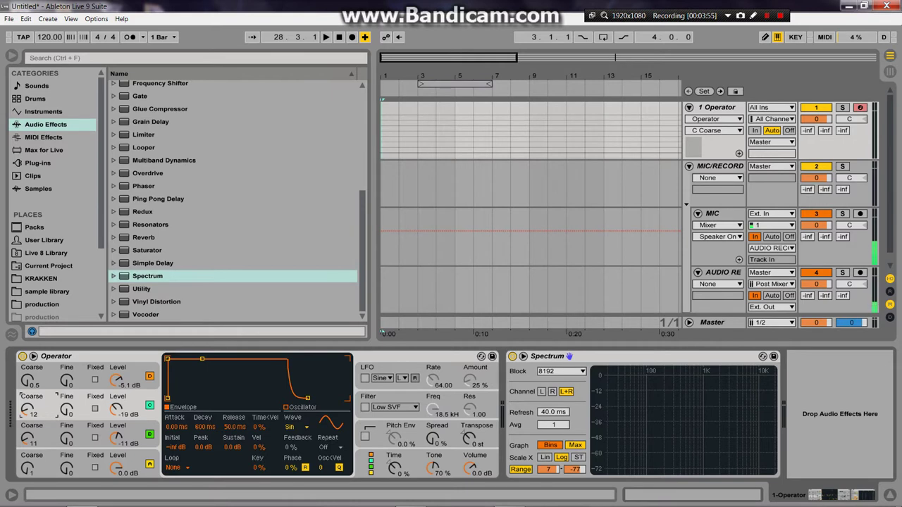
Isolate oscillator A by turning off B, C and D, and switch B back on to hear its modulation.
left_click(27, 468)
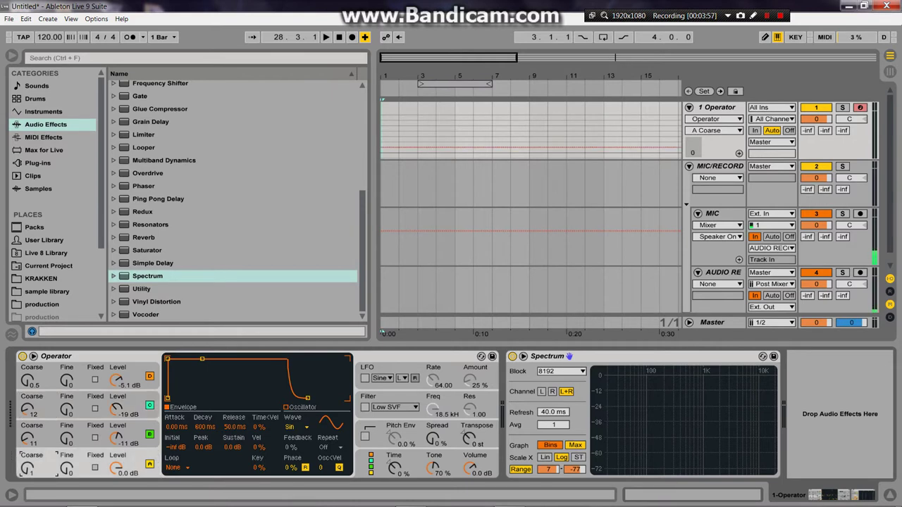
left_click(150, 435)
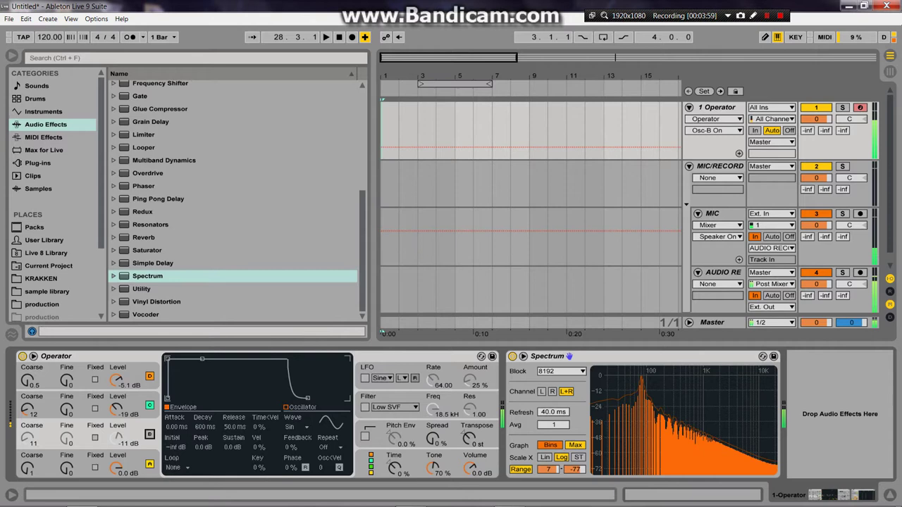
left_click(150, 464)
key("ctrl+z")
left_click(150, 406)
left_click(150, 376)
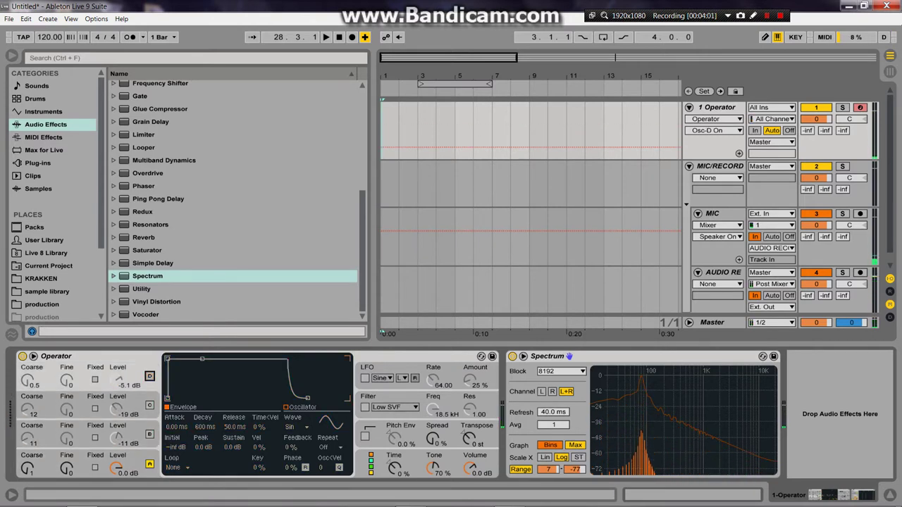
left_click(149, 434)
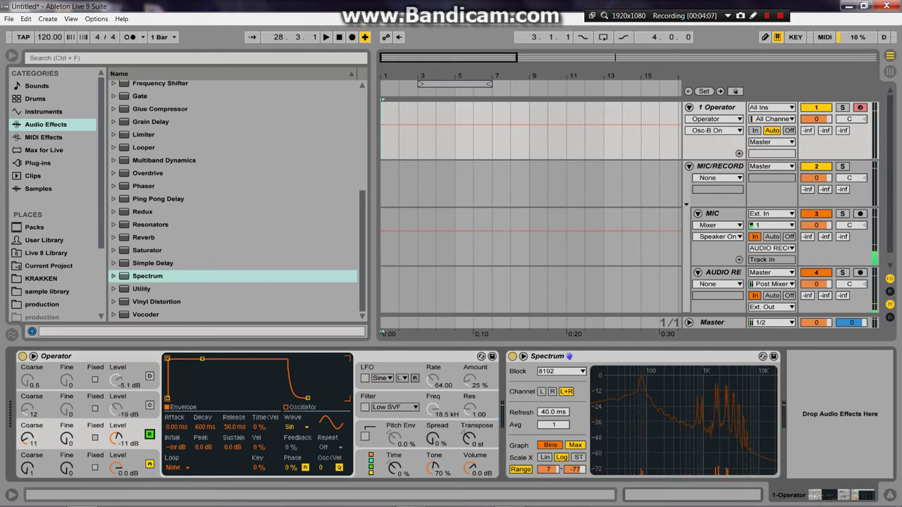
Enable oscillator C, and change its coarse ratio to 1 and then up to 32.
left_click(150, 405)
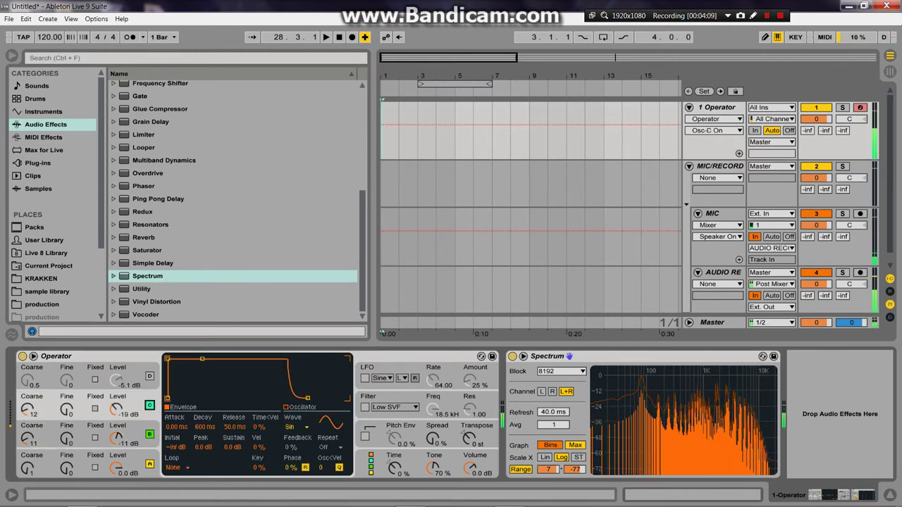
left_click_drag(28, 409, 28, 438)
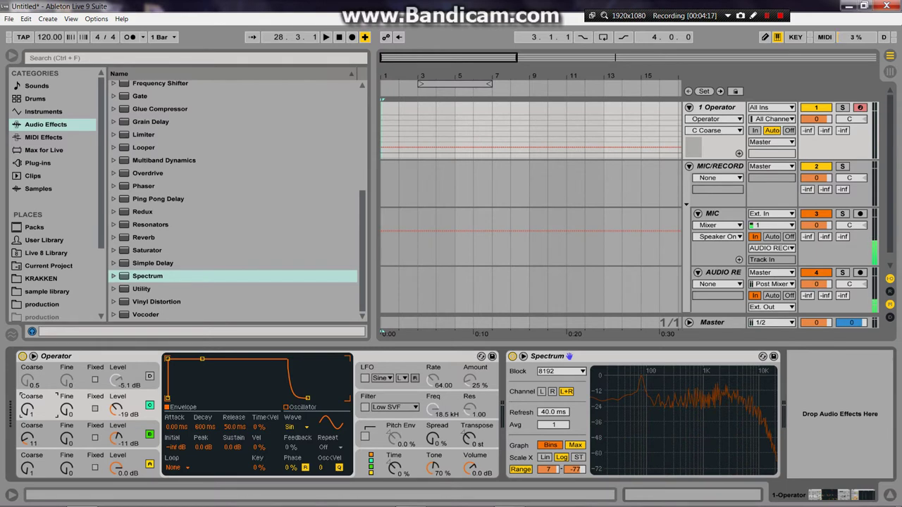
left_click_drag(27, 410, 28, 363)
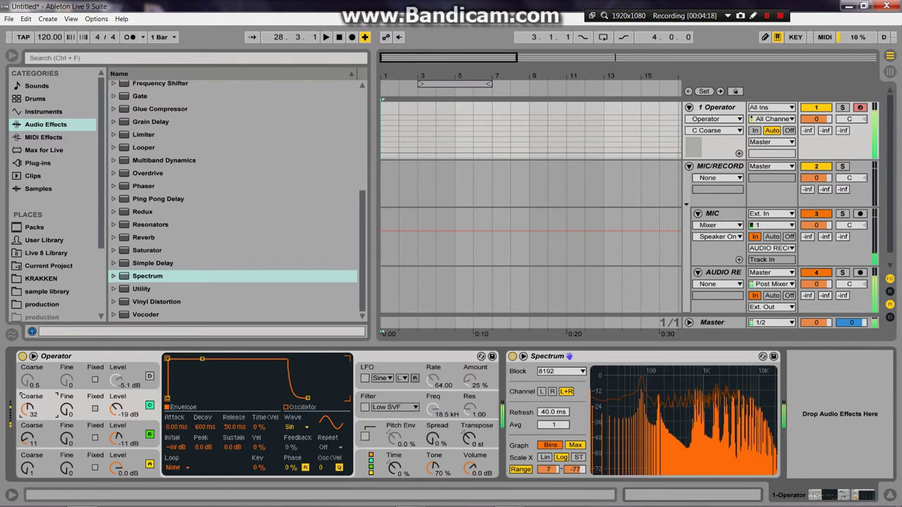
Enable oscillator D with coarse 0.5 at -1.3 dB, and raise oscillator C's level to -14 dB.
left_click_drag(118, 380, 117, 406)
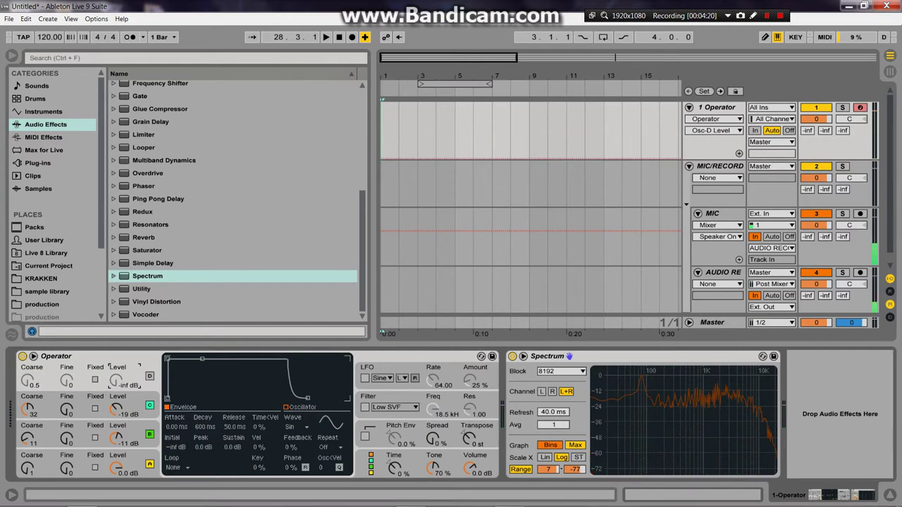
left_click_drag(28, 381, 27, 377)
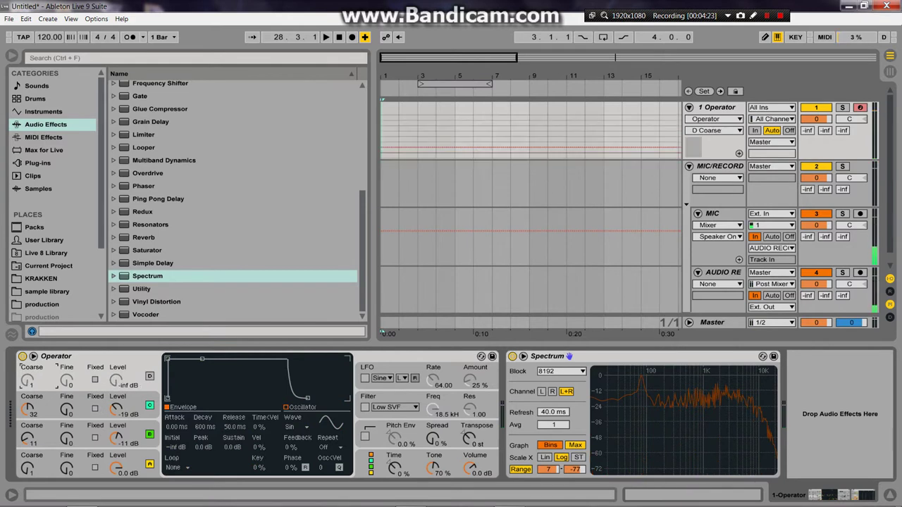
mouse_move(117, 382)
left_mouse_down()
mouse_move(117, 372)
mouse_move(117, 395)
mouse_move(117, 369)
left_mouse_up()
left_click_drag(117, 410, 117, 406)
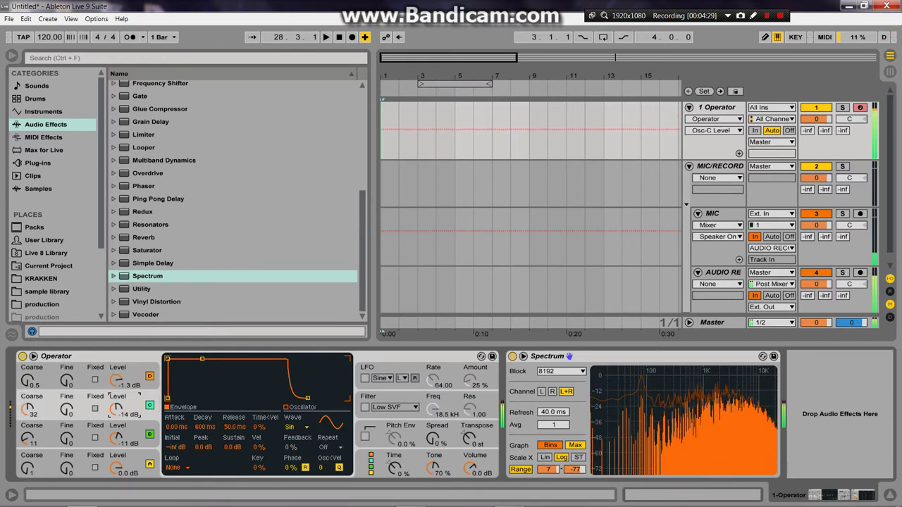
Set oscillator B to coarse 19 at -8.3 dB, C to coarse 17 at -17 dB, and D's level to 0.0 dB.
left_click_drag(117, 440, 115, 413)
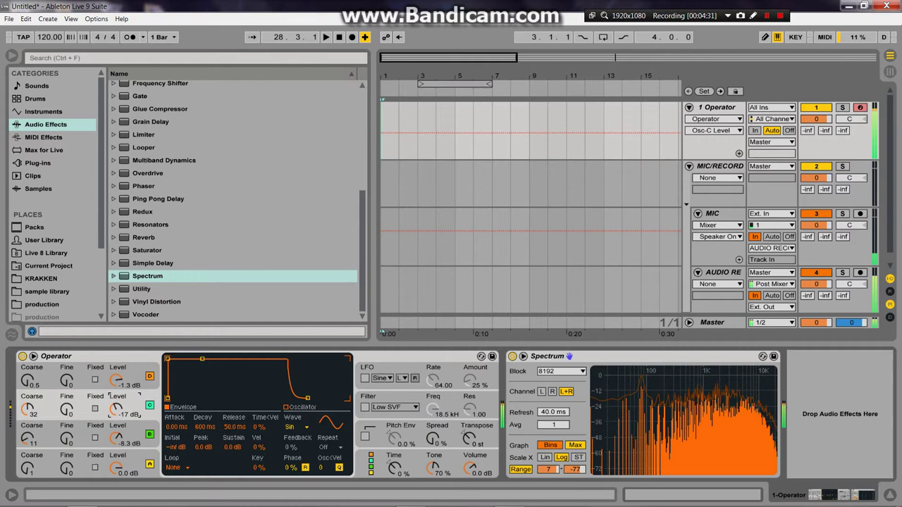
left_click_drag(116, 381, 117, 373)
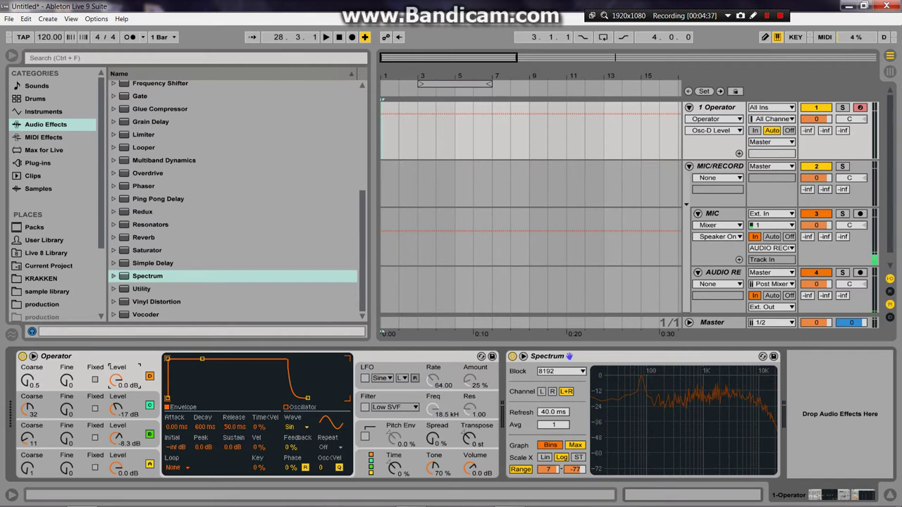
left_click_drag(28, 408, 28, 431)
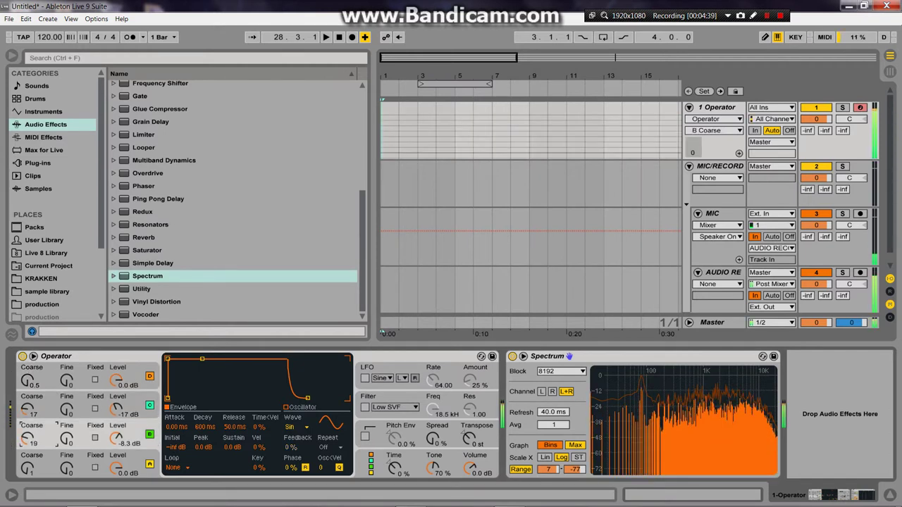
Rebalance the oscillators with B at coarse 26 and -8.9 dB, C at coarse 11 and -15 dB, and D at -5.7 dB.
mouse_move(118, 381)
left_mouse_down()
mouse_move(118, 392)
mouse_move(116, 377)
left_mouse_up()
mouse_move(116, 410)
left_mouse_down()
mouse_move(116, 400)
mouse_move(116, 434)
mouse_move(116, 408)
left_mouse_up()
mouse_move(117, 439)
left_mouse_down()
mouse_move(117, 450)
mouse_move(117, 439)
left_mouse_up()
left_click_drag(27, 439, 26, 425)
left_click_drag(27, 409, 26, 421)
left_click(27, 380)
left_click_drag(117, 380, 118, 377)
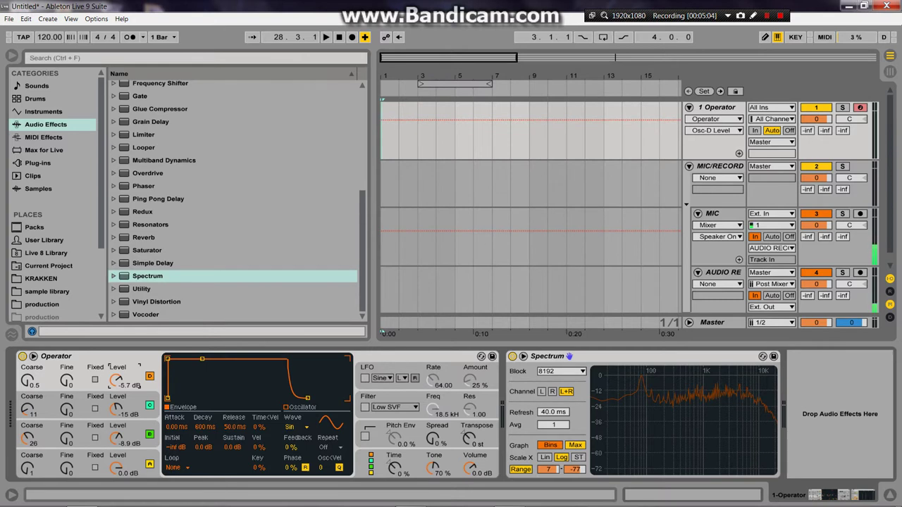
Turn off oscillators B, C and D so only oscillator A remains.
left_click(150, 434)
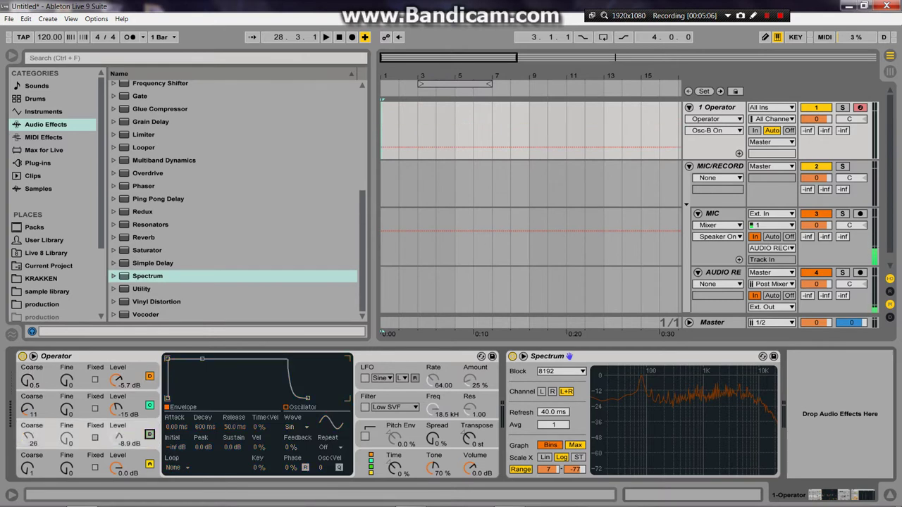
left_click(149, 406)
left_click(150, 377)
Duplicate the 1 Operator track and replace the copy's Operator with a fresh default Operator ahead of its Spectrum.
left_click(717, 107)
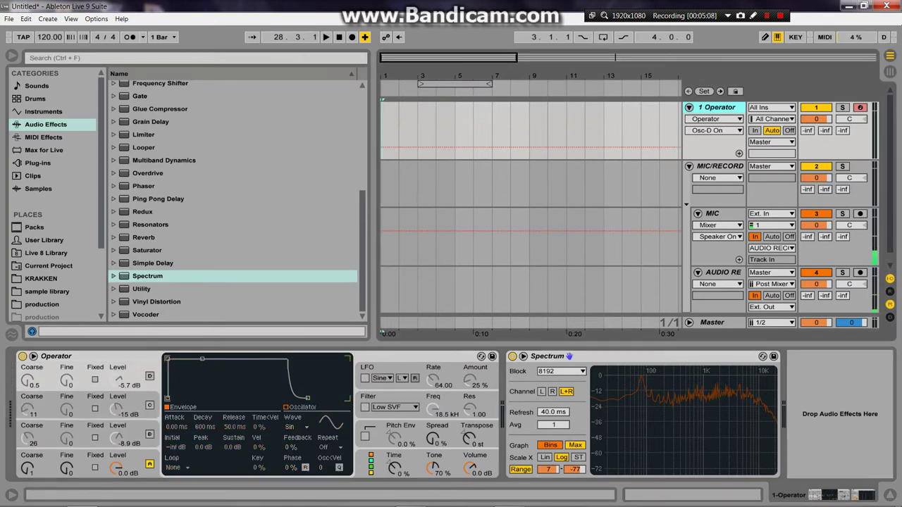
key("ctrl+d")
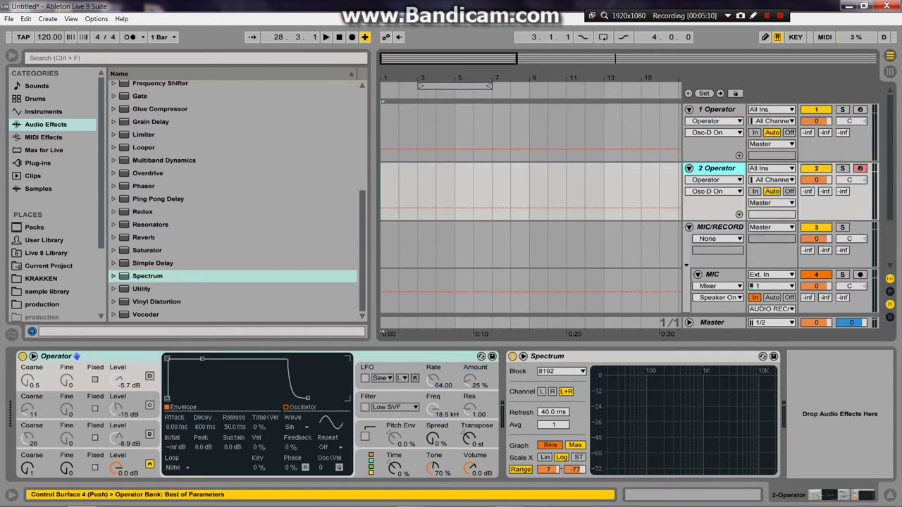
left_click(60, 357)
key("Delete")
left_click(43, 111)
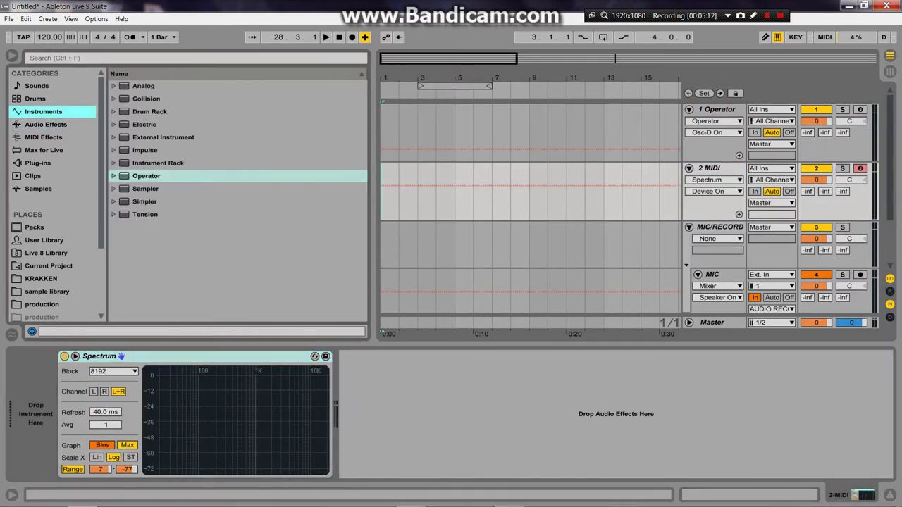
left_click_drag(147, 177, 36, 414)
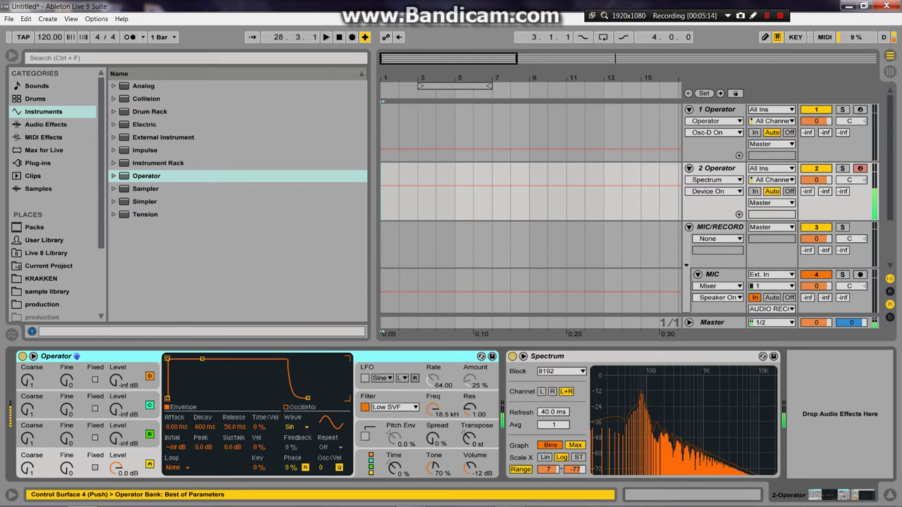
Set the new Operator's volume to 0 dB and play a note to hear it.
left_click(473, 471)
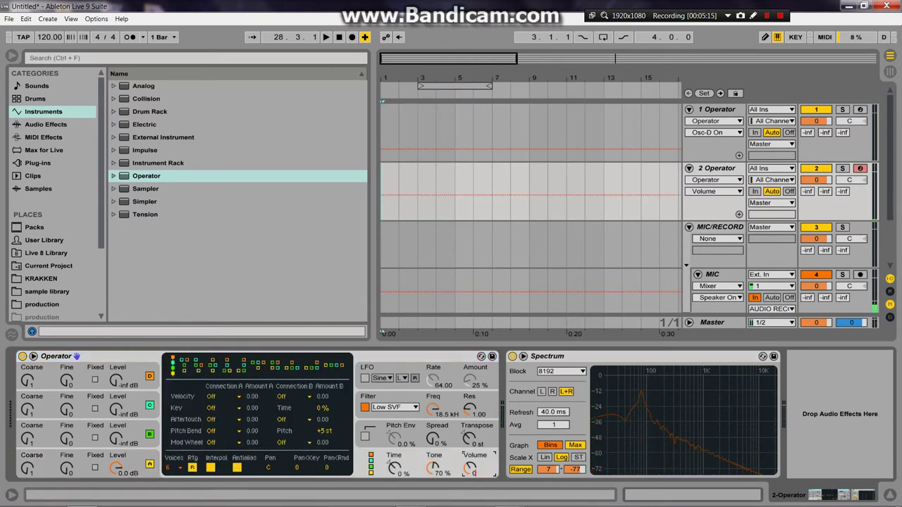
type("0")
key("Return")
key("a")
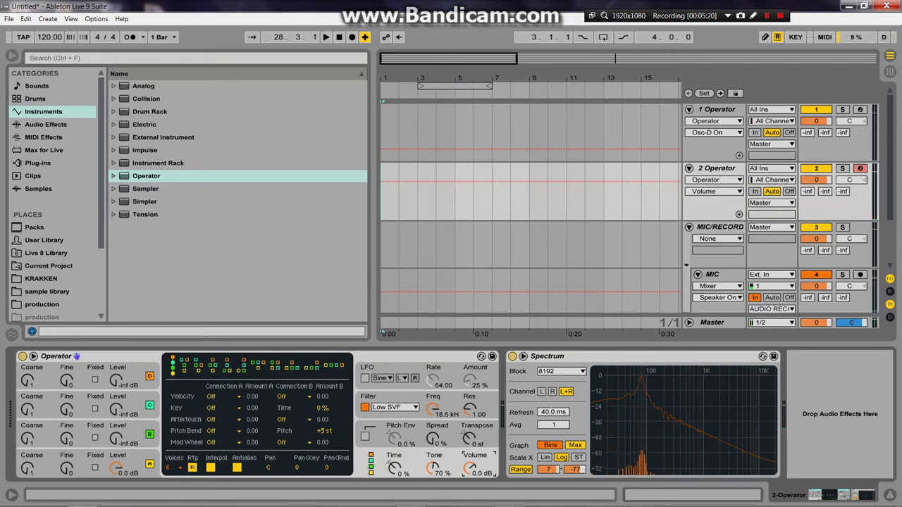
Play the fresh Operator's oscillator A, then play the same note on the 1 Operator track to compare their spectra.
left_click(132, 434)
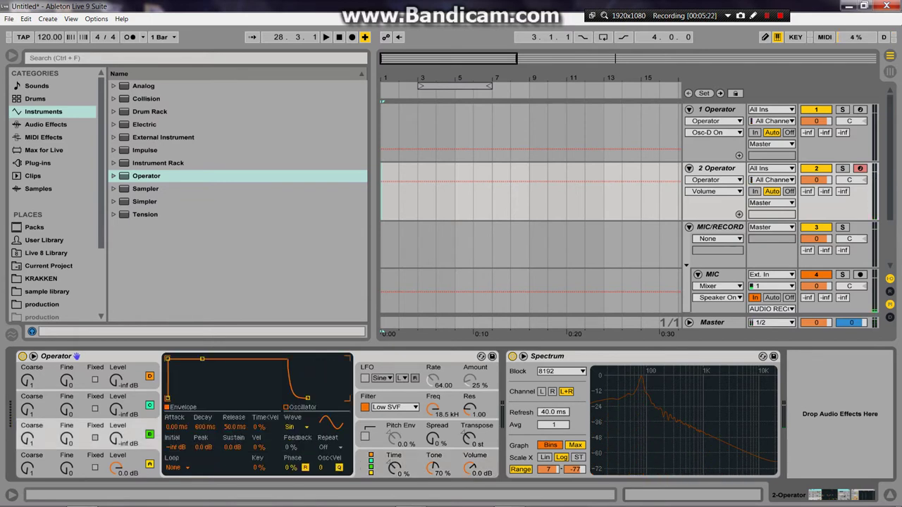
left_click(134, 462)
key("a")
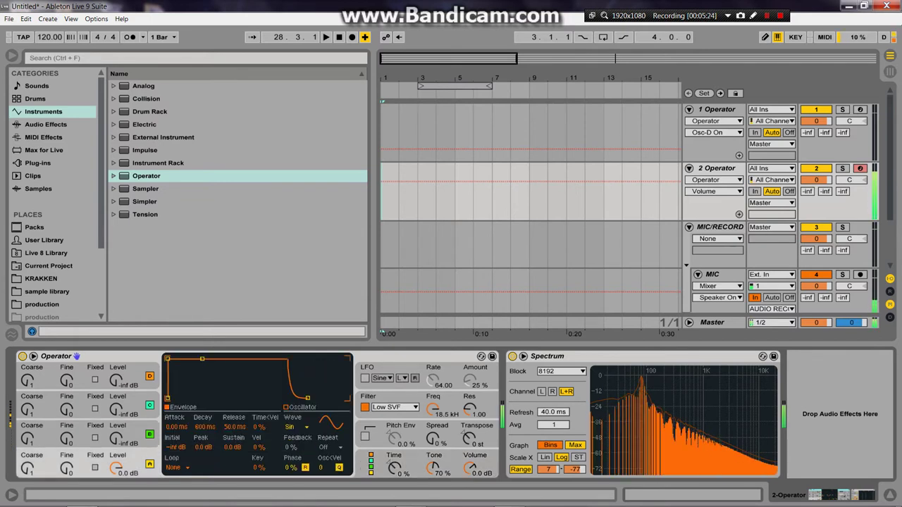
left_click(716, 110)
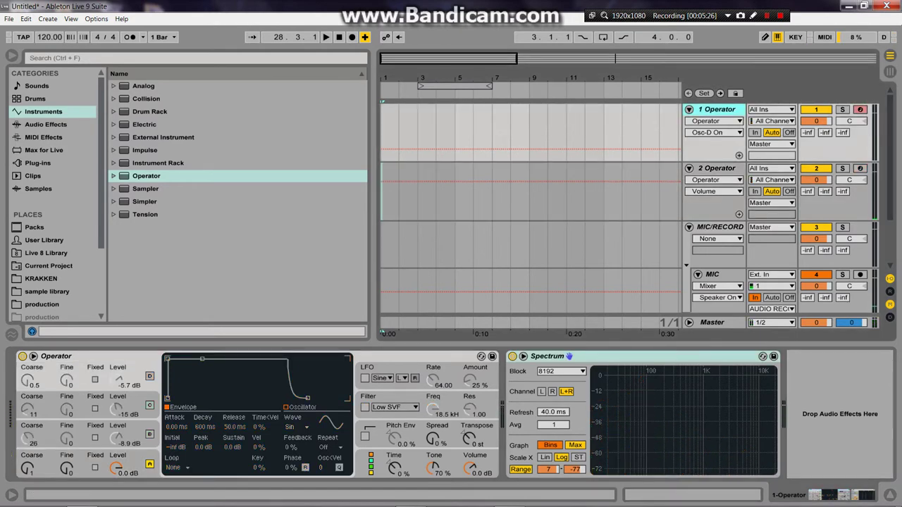
key("a")
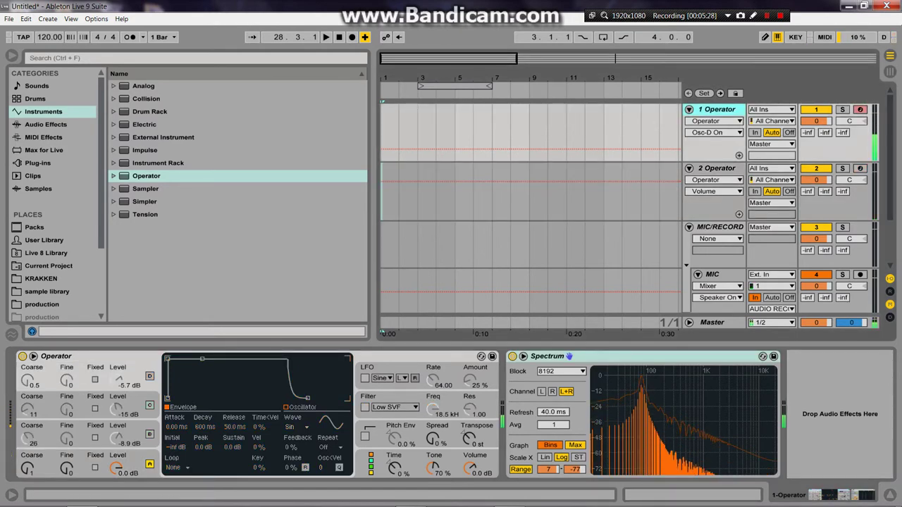
Turn oscillators B, C and D back on, and set B to coarse 18 and C to coarse 17 at -12 dB.
left_click(150, 435)
left_click(149, 406)
left_click(149, 376)
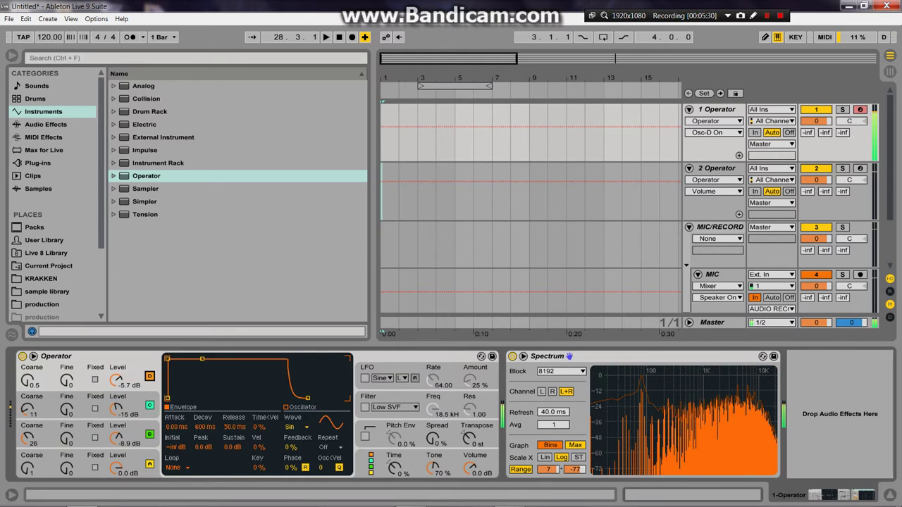
left_click_drag(27, 439, 28, 453)
left_click_drag(27, 410, 28, 398)
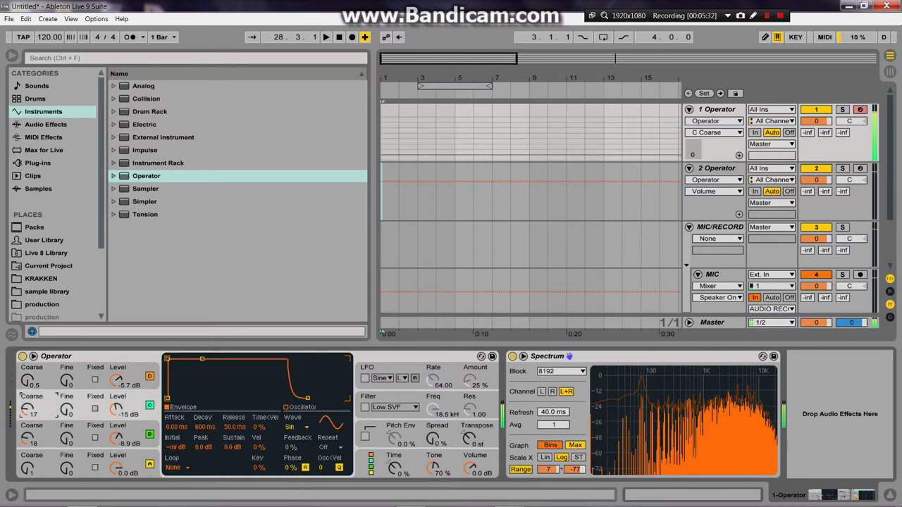
mouse_move(118, 410)
left_mouse_down()
mouse_move(118, 418)
mouse_move(118, 405)
left_mouse_up()
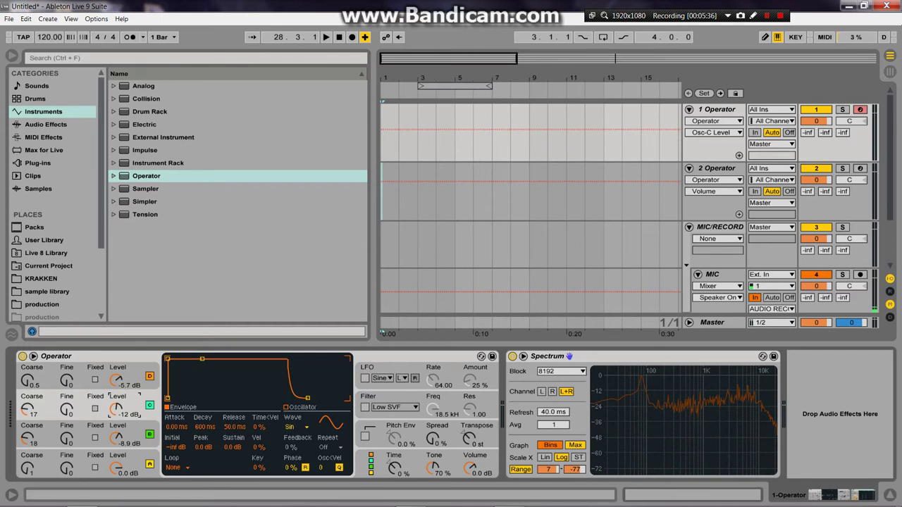
Set oscillator C's sustain to -19 dB and level to -4.4 dB, and give oscillator D a 1.43 s attack and 7.16 s decay.
mouse_move(203, 360)
left_mouse_down()
mouse_move(203, 382)
mouse_move(206, 375)
left_mouse_up()
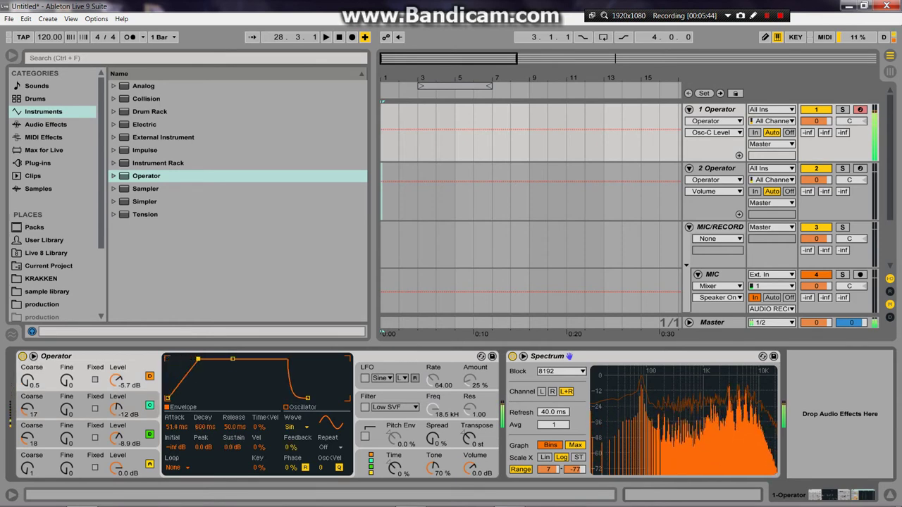
left_click_drag(116, 410, 116, 396)
left_click(136, 368)
mouse_move(201, 360)
left_mouse_down()
mouse_move(200, 373)
mouse_move(215, 360)
mouse_move(186, 360)
mouse_move(214, 360)
left_mouse_up()
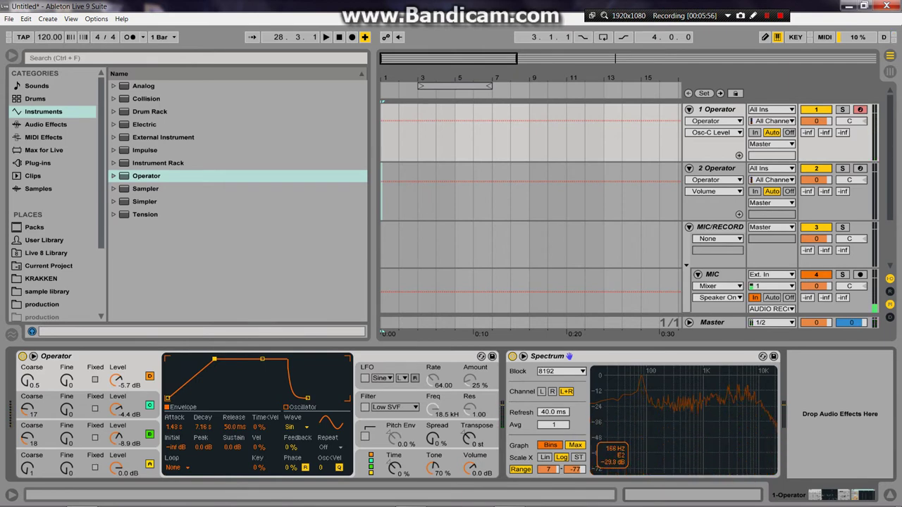
Enlarge the Spectrum display and play notes to examine how the envelopes shape the harmonics.
double_click(683, 423)
key("d")
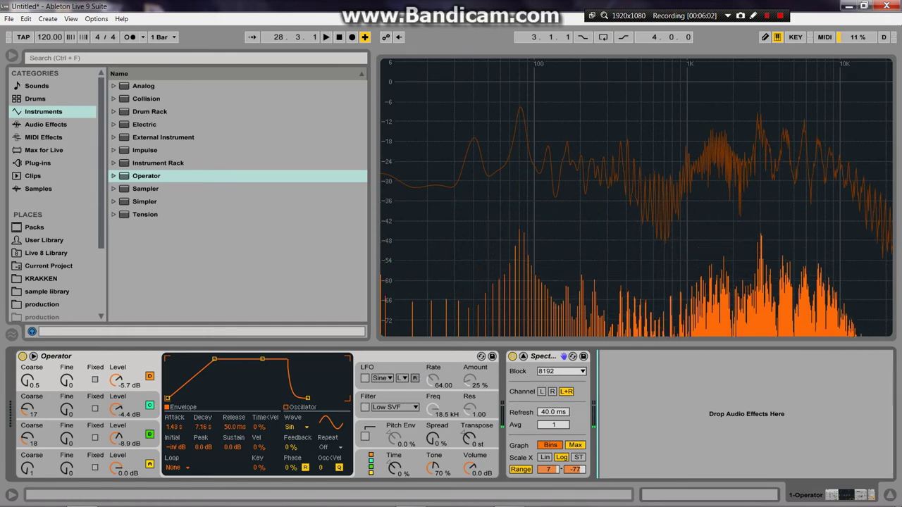
key("d")
Raise oscillator B's level to -7.2 dB, and set oscillator C's sustain to 0.0 dB and its level to -11 dB.
left_click_drag(118, 438, 118, 424)
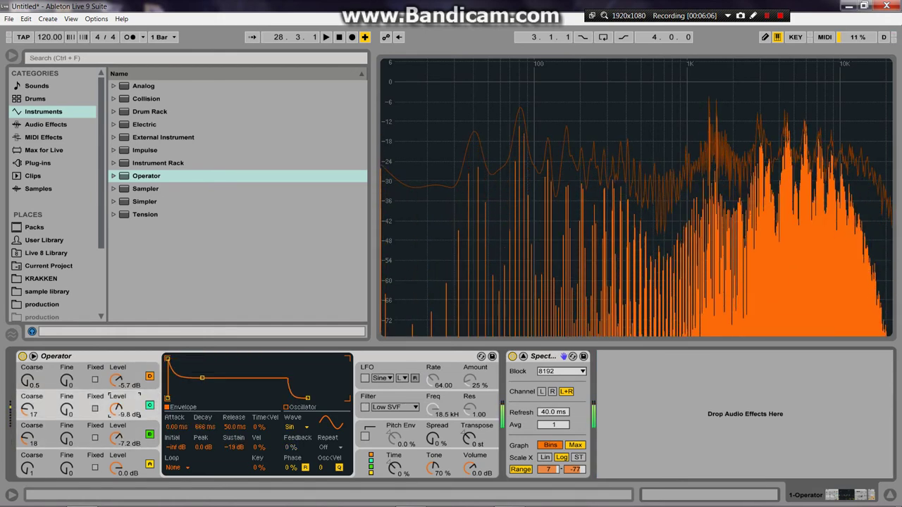
left_click_drag(234, 446, 234, 423)
left_click_drag(118, 409, 117, 414)
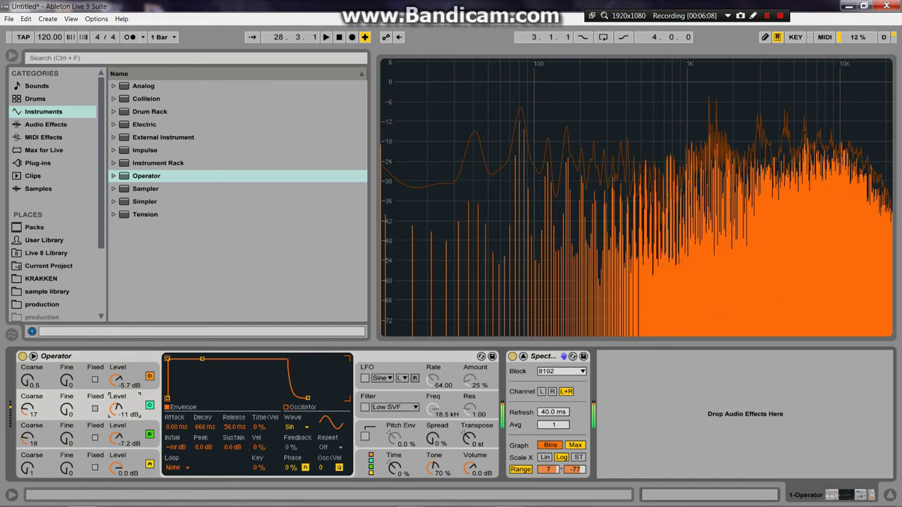
Set oscillator C to coarse 21 at -9.5 dB and oscillator B to coarse 24.
left_click_drag(27, 410, 27, 370)
left_click_drag(28, 439, 27, 462)
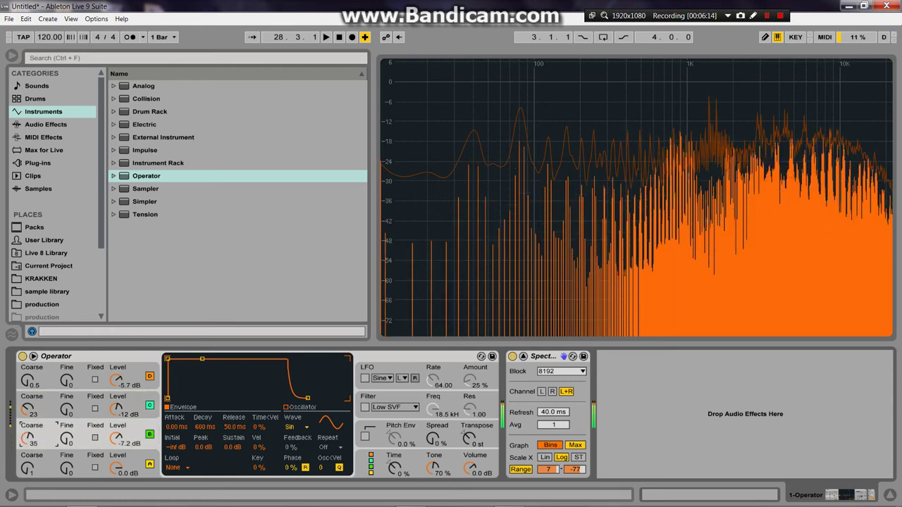
left_click_drag(28, 409, 28, 426)
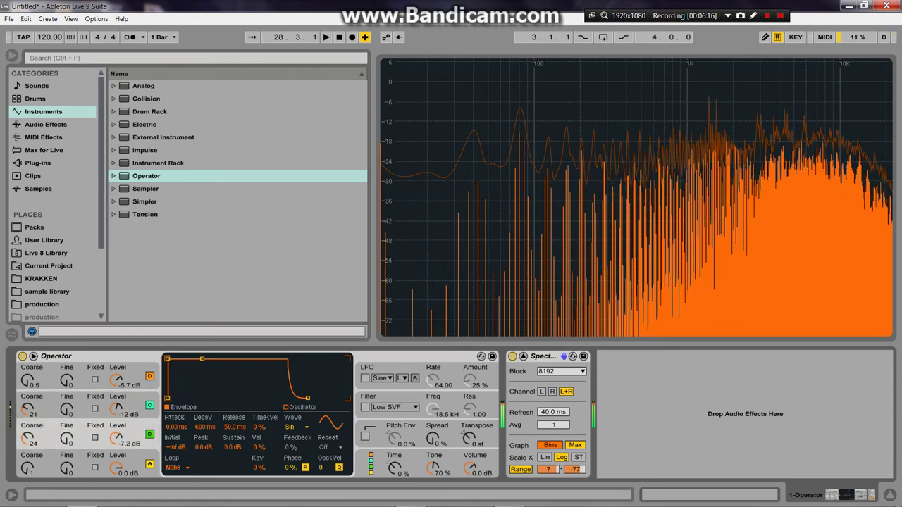
left_click_drag(117, 410, 116, 399)
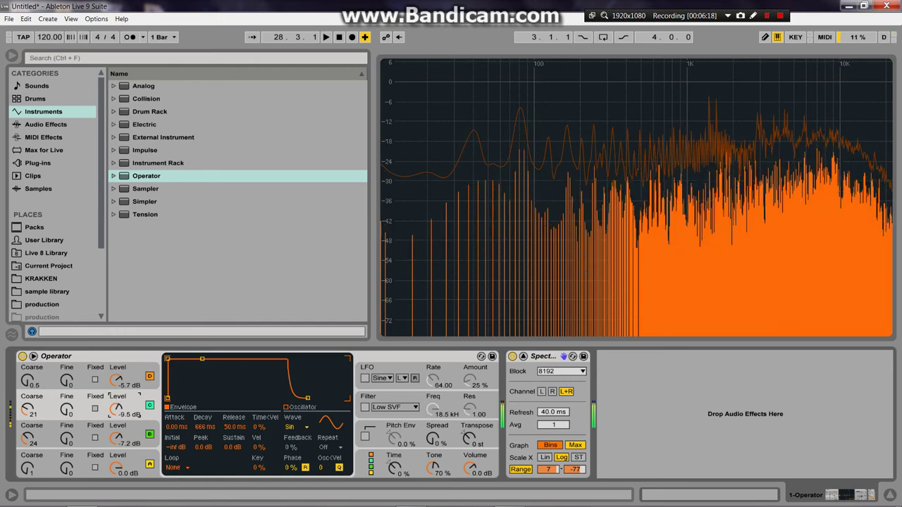
Return the Spectrum display to its normal size, then fold the 1 Operator track and select it.
double_click(522, 254)
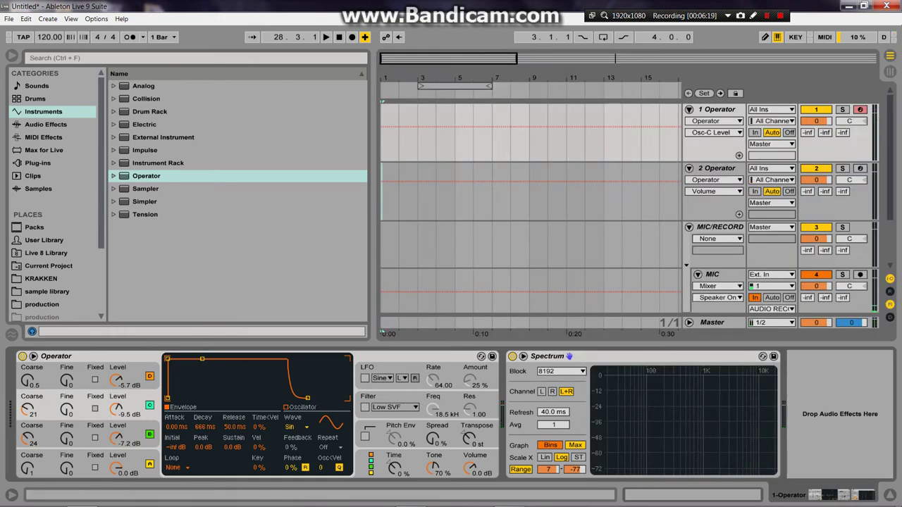
left_click(690, 110)
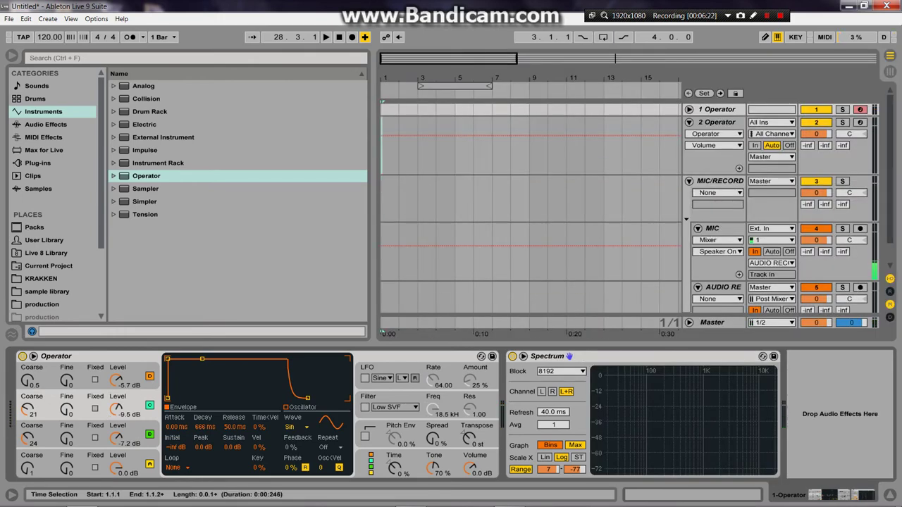
left_click(717, 110)
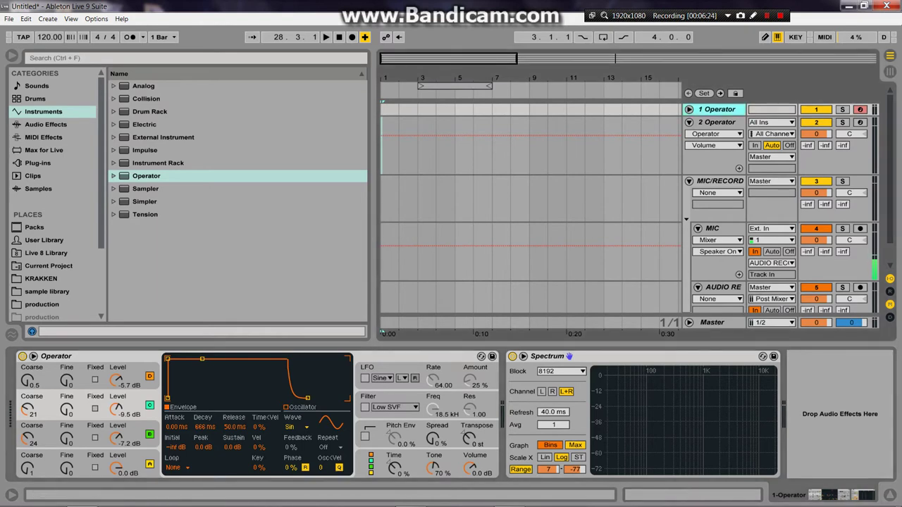
Group the Operator on the first track into an Instrument Rack and map oscillator C's level to Macro 2.
key("ctrl+g")
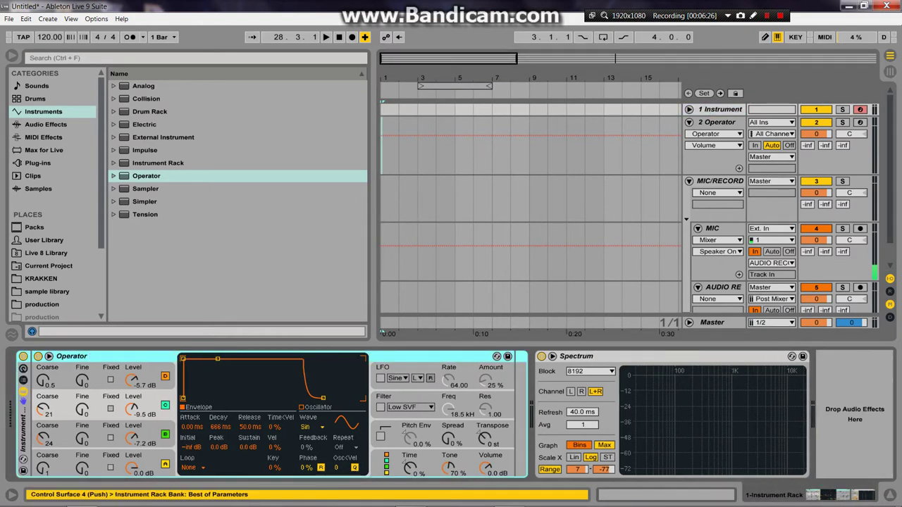
mouse_move(280, 506)
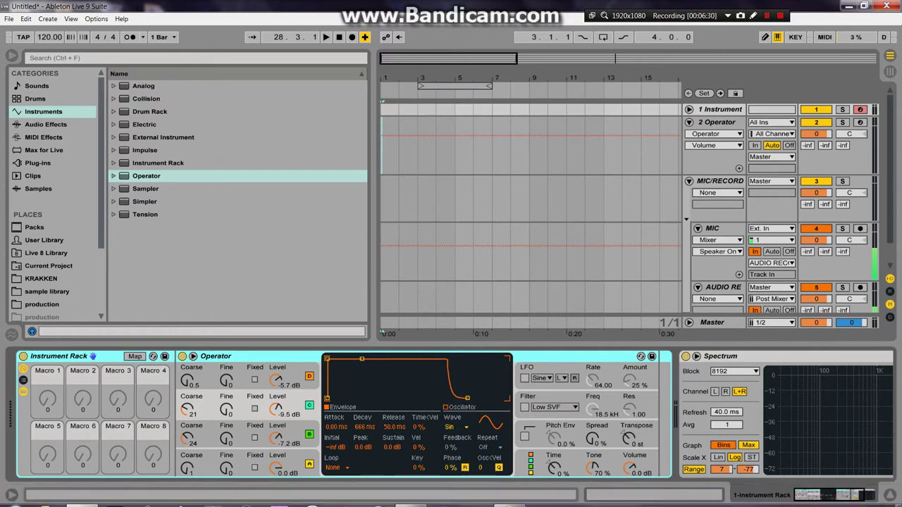
left_click(134, 357)
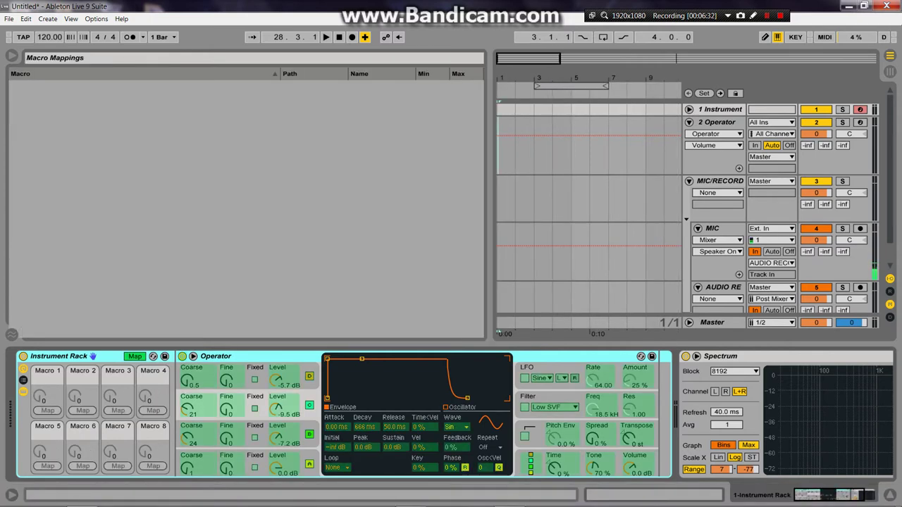
left_click(277, 409)
left_click(83, 410)
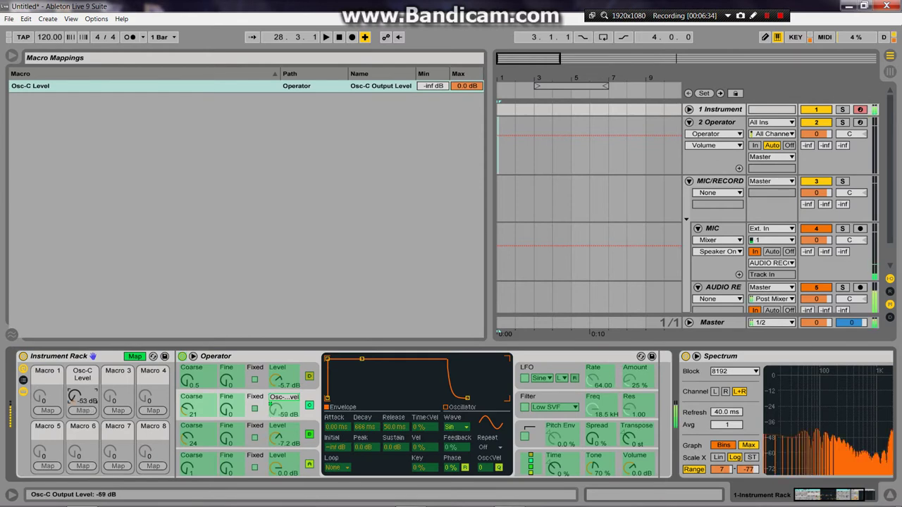
Leave macro mapping mode and sweep the Osc-C Level macro up and down to audition it, ending at -24 dB.
mouse_move(76, 396)
left_mouse_down()
mouse_move(75, 414)
mouse_move(76, 391)
mouse_move(75, 399)
left_mouse_up()
key("Down")
key("Down")
key("Down")
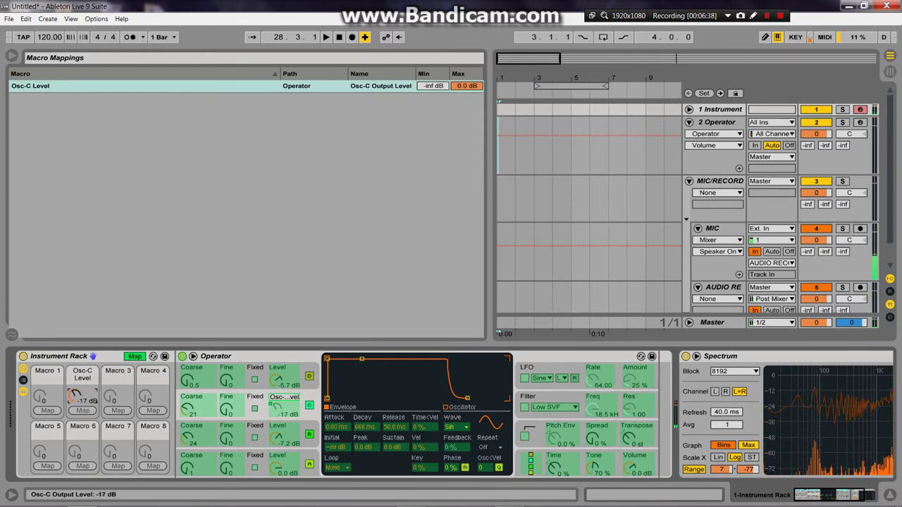
left_click(134, 355)
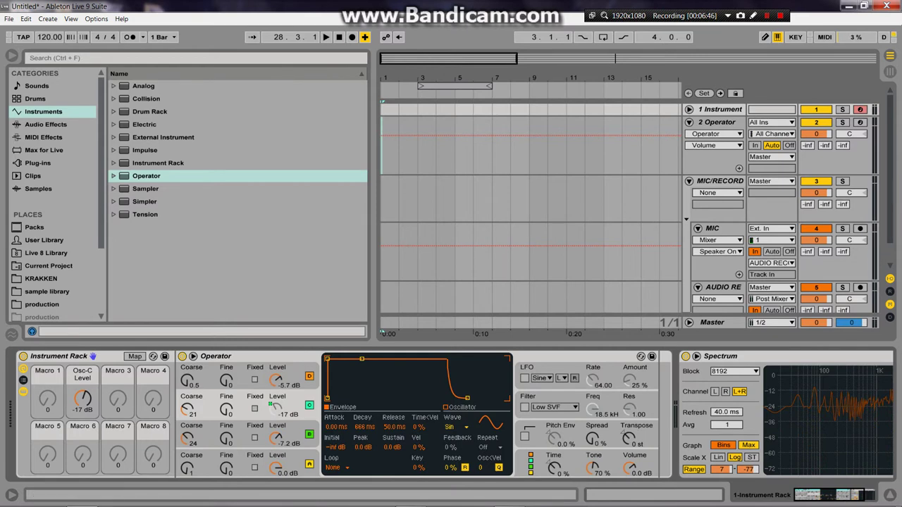
left_click_drag(83, 400, 83, 371)
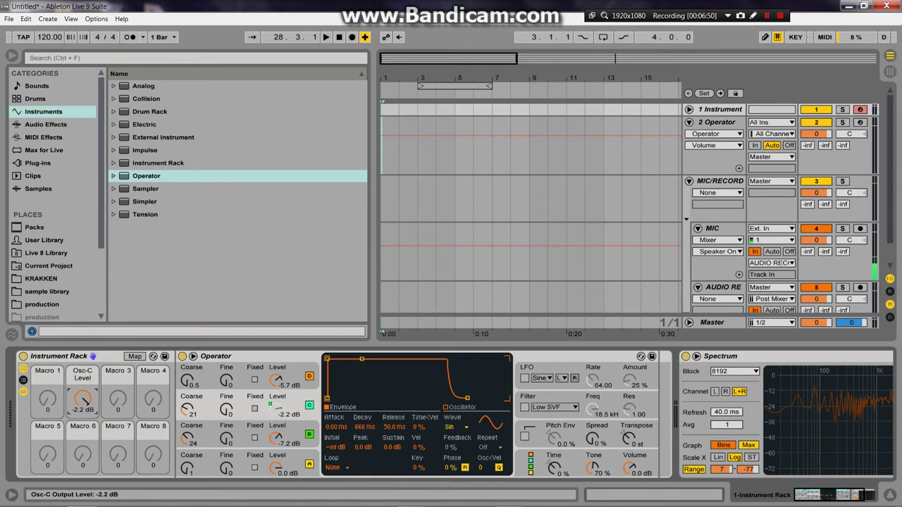
left_click_drag(83, 399, 83, 434)
Limit the Osc-C Level macro mapping to a minimum of -22 dB and a maximum of -7.8 dB.
left_click(135, 356)
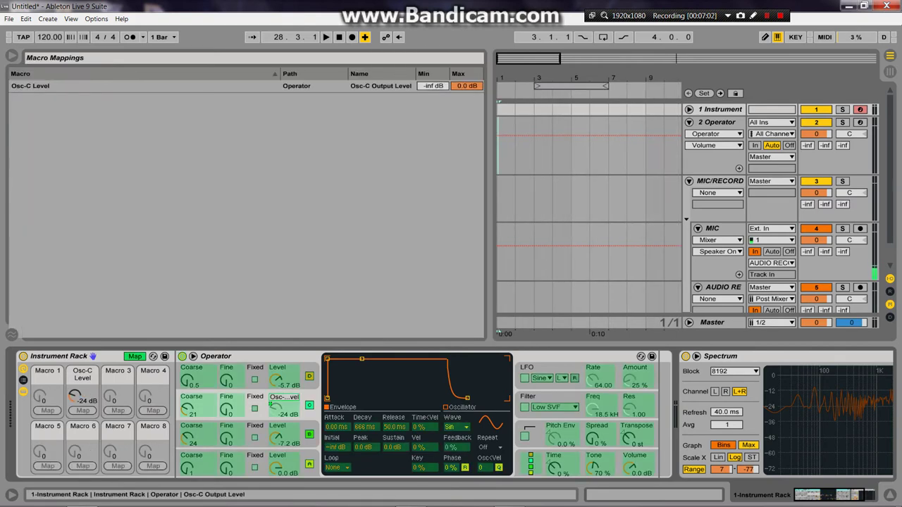
left_click_drag(433, 86, 432, 56)
left_click_drag(467, 86, 467, 106)
mouse_move(76, 397)
left_mouse_down()
mouse_move(75, 423)
mouse_move(76, 399)
left_mouse_up()
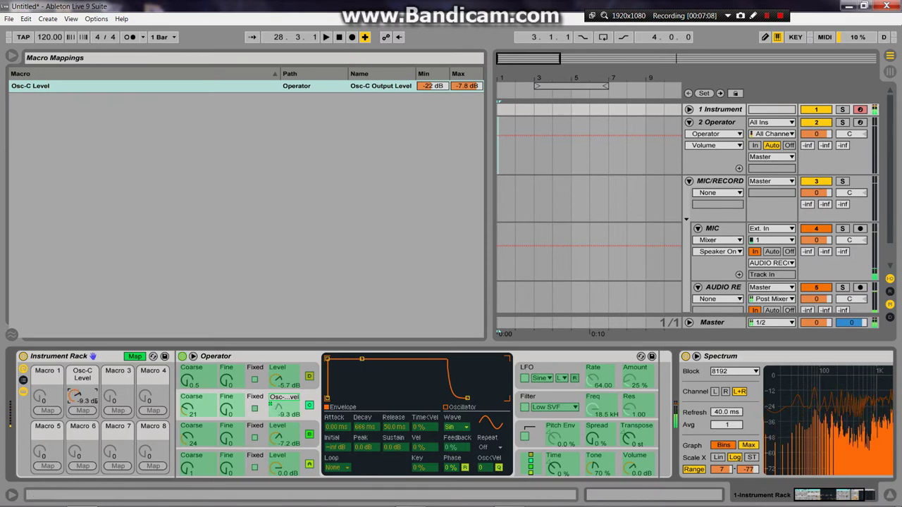
left_click(134, 357)
Set the Osc-C Level macro to -12 dB and oscillator B's coarse ratio to 23.
left_click(278, 409)
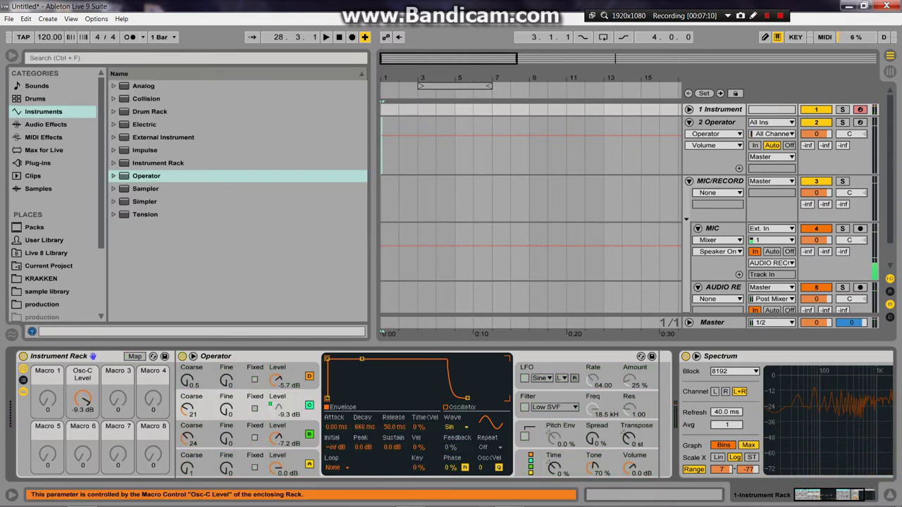
left_click_drag(83, 399, 83, 406)
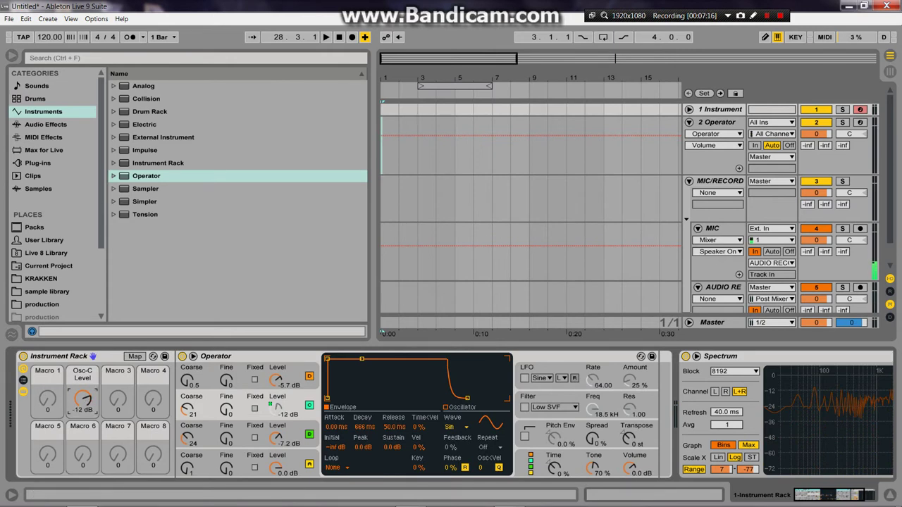
left_click_drag(187, 439, 187, 451)
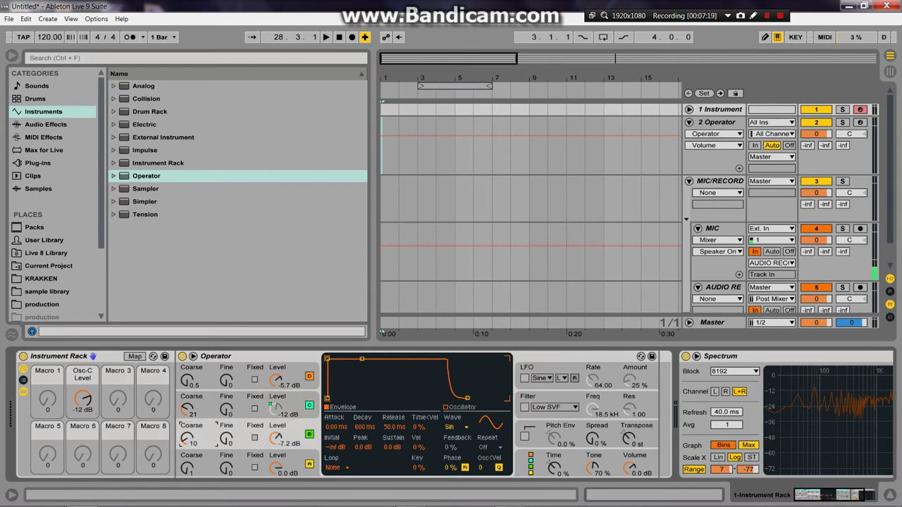
mouse_move(187, 439)
left_mouse_down()
mouse_move(187, 421)
mouse_move(187, 437)
left_mouse_up()
Expand the BASSES [OLD] folder in the User Library.
left_click(34, 227)
left_click(44, 240)
left_click(113, 98)
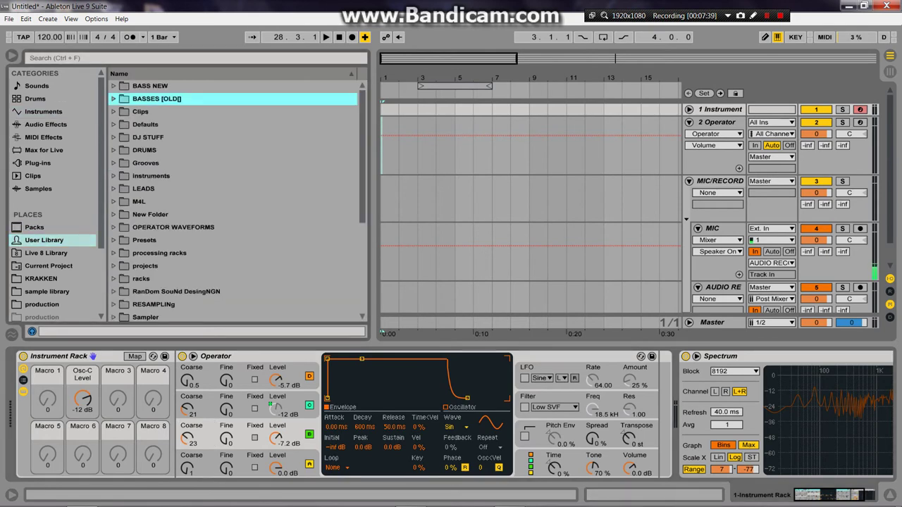
scroll(225, 201, "down", 2)
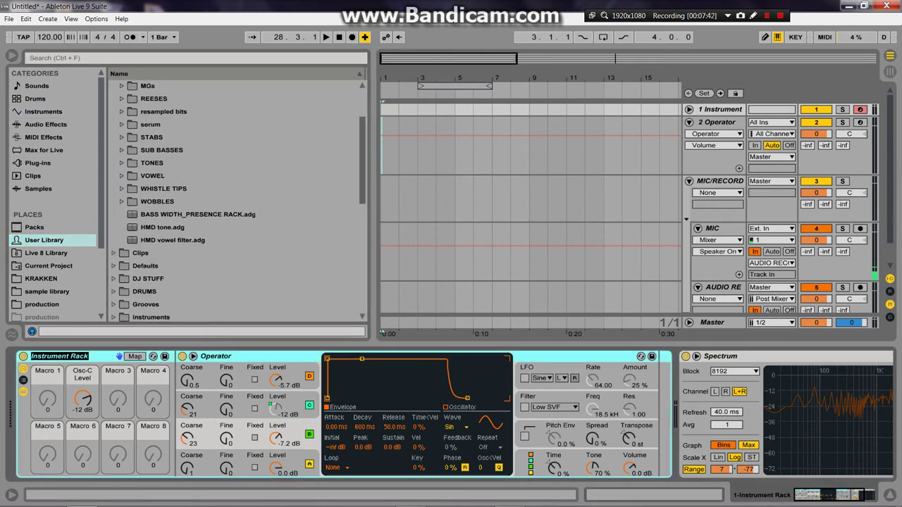
Rename the instrument rack OPERATOR TUT BASS 1 and save it as a preset in the BASSES [OLD] folder.
left_click(93, 357)
key("ctrl+r")
type("OPERATOR TUT BVA")
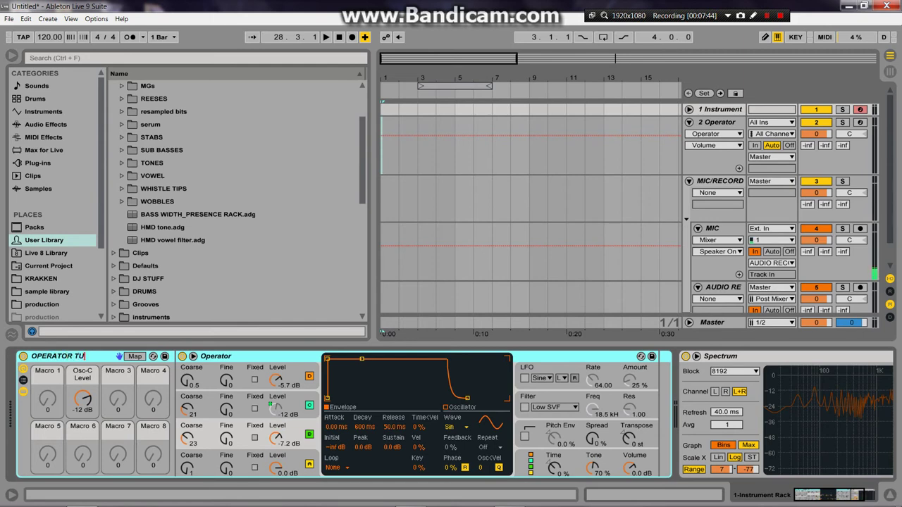
key("BackSpace")
key("BackSpace")
type("ASS 1")
key("Return")
left_click_drag(211, 266, 211, 266)
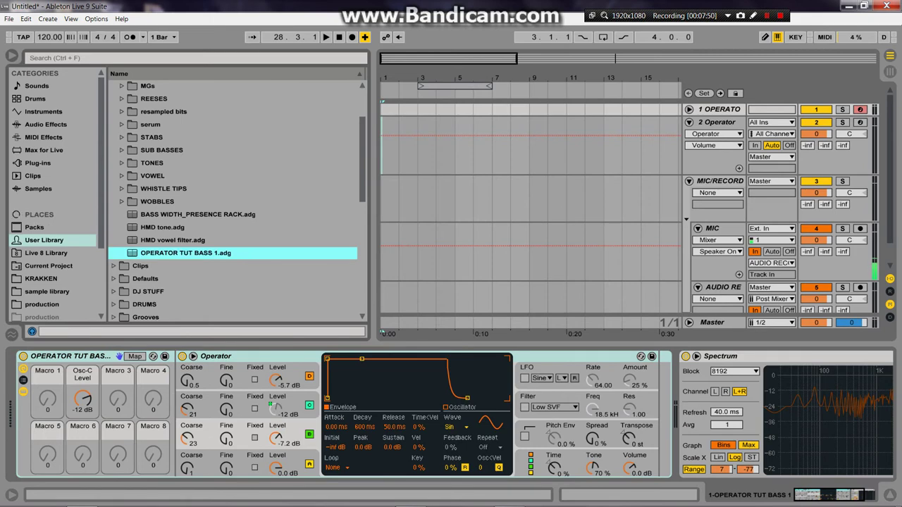
Select the 2 Operator track and compare oscillator A's harmonics display with its envelope display.
left_click(236, 356)
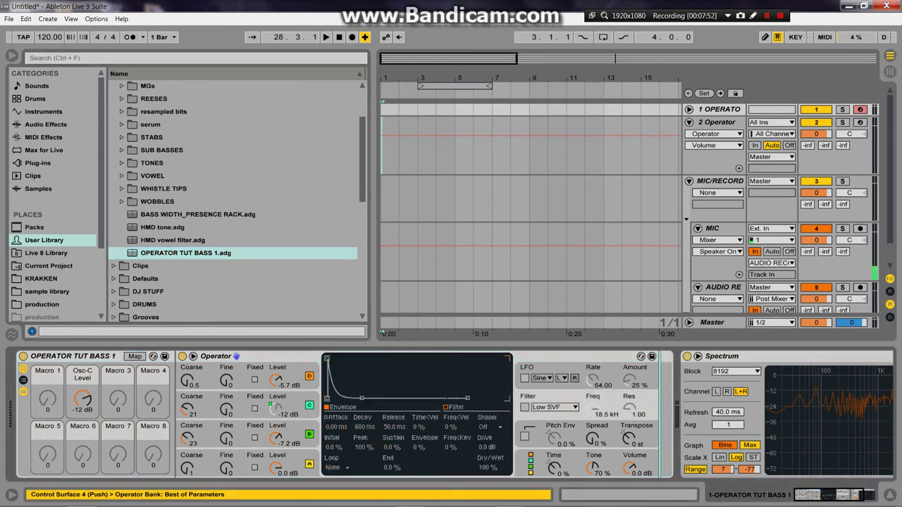
left_click(716, 123)
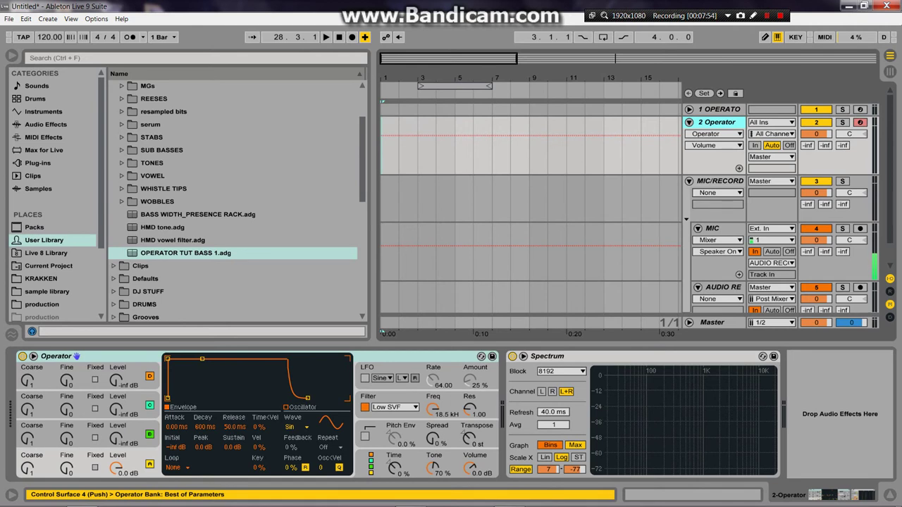
scroll(630, 209, "down", 1)
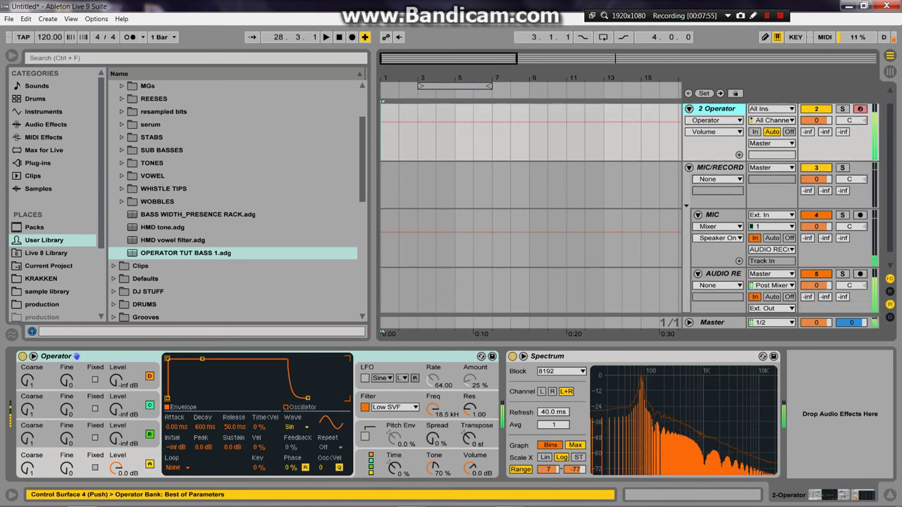
left_click(300, 408)
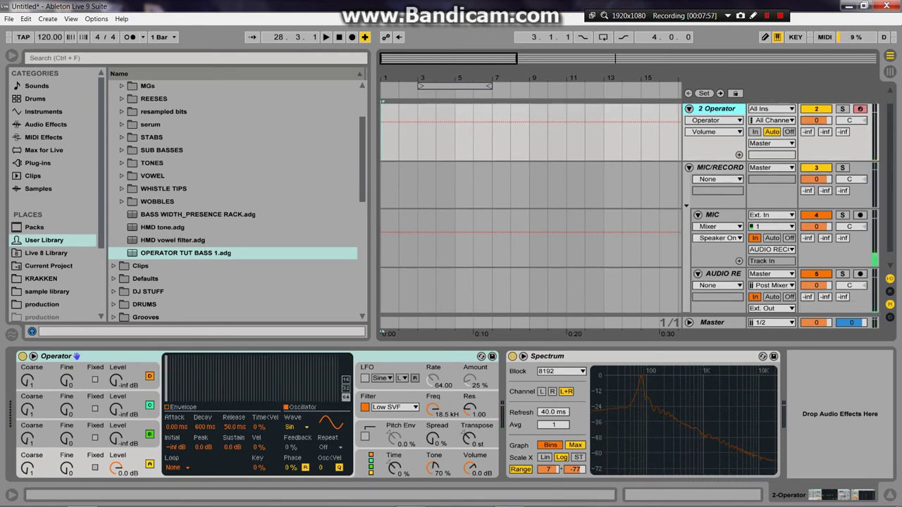
left_click(183, 407)
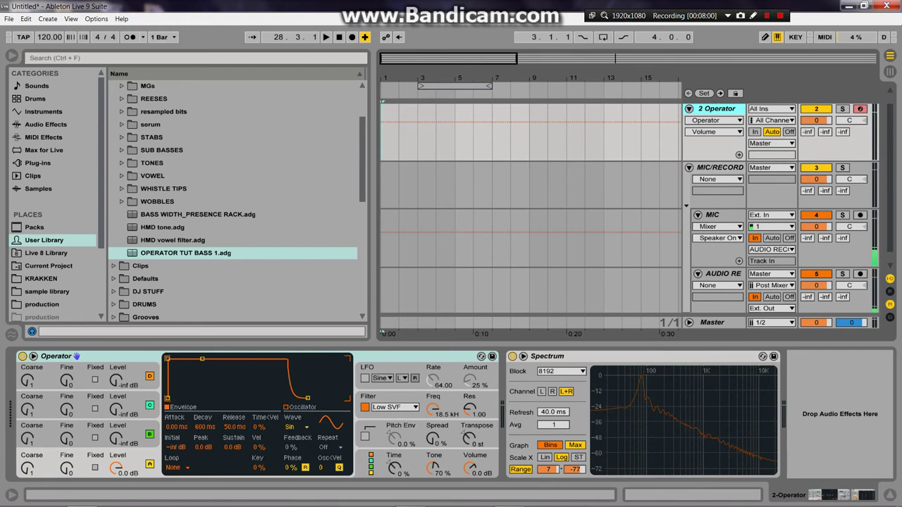
Draw three upper harmonics in oscillator A's waveform, with harmonic 25 at -12.0 dB.
left_click(300, 407)
left_click(230, 367)
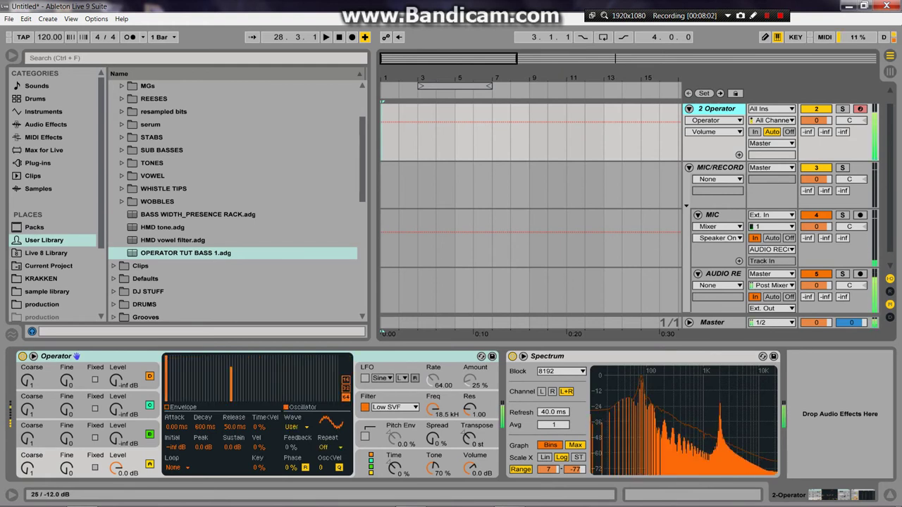
left_click(255, 381)
left_click(296, 368)
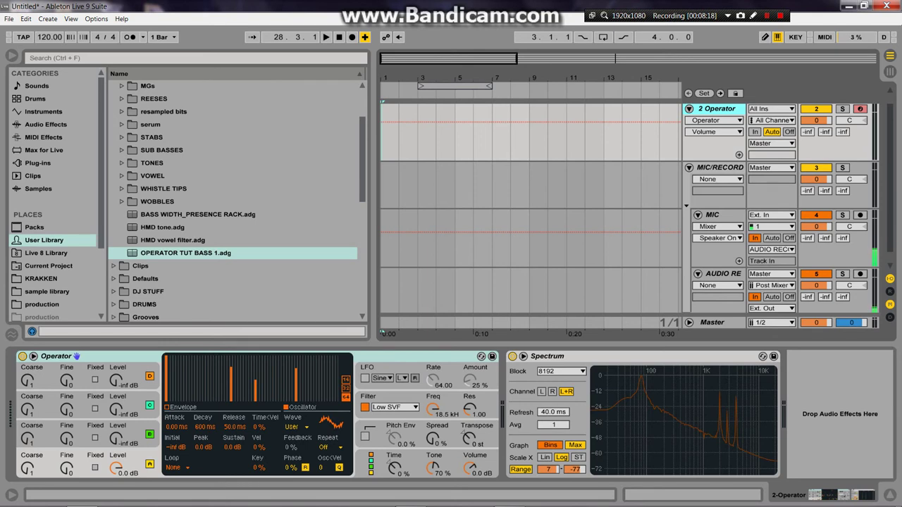
Set oscillator B to coarse 0.5 at -16 dB and oscillator C to -15 dB, trying extra harmonics in C's waveform.
left_click_drag(117, 438, 116, 385)
left_click(116, 410)
left_click_drag(27, 438, 27, 444)
left_click_drag(116, 410, 116, 405)
left_click(223, 375)
left_click_drag(253, 375, 252, 402)
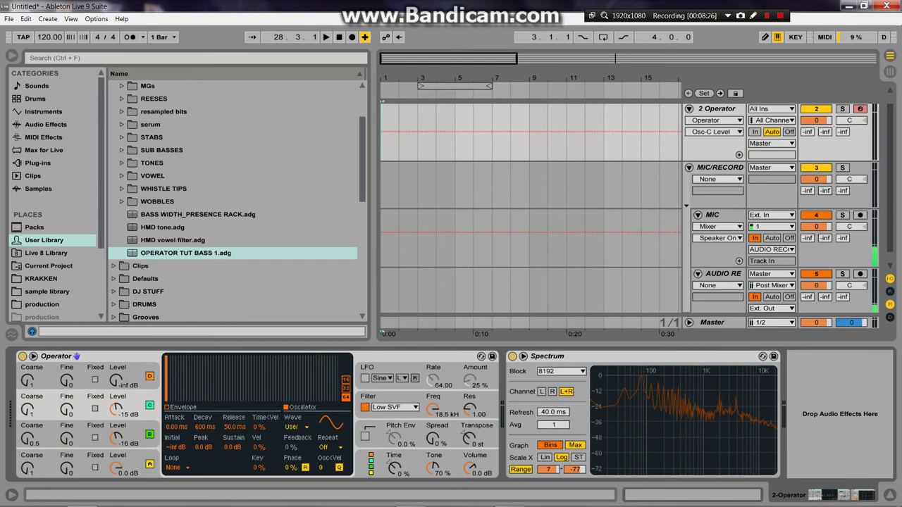
Remove the two highest added harmonics from oscillator A's waveform and lower harmonic 25 to -17.6 dB.
left_click(137, 462)
left_click_drag(296, 370, 296, 402)
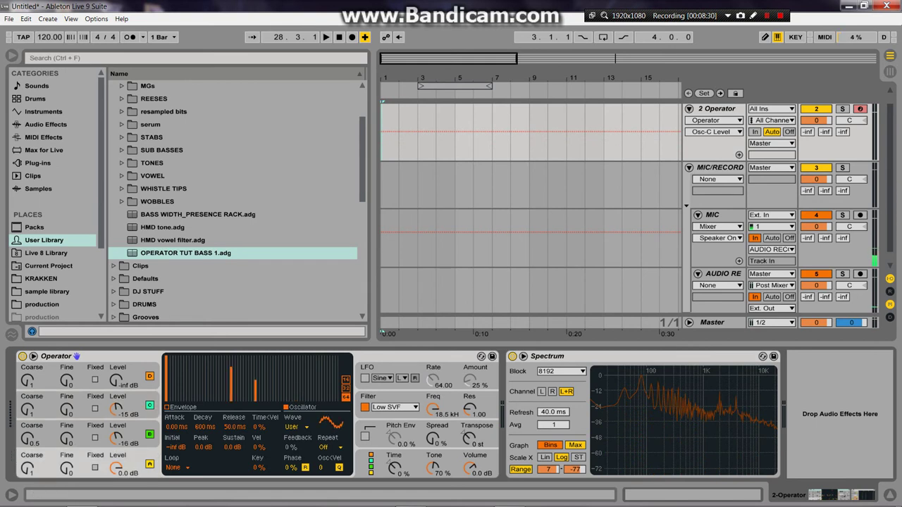
left_click(136, 431)
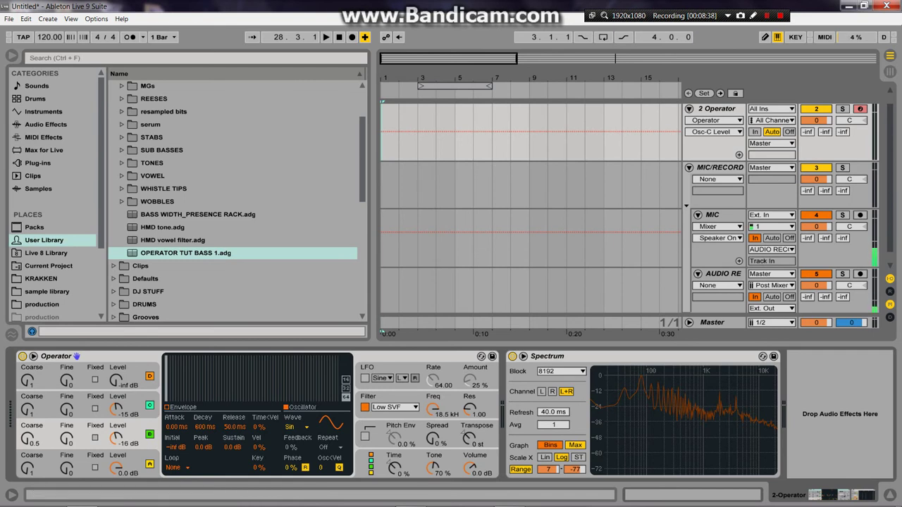
left_click(137, 460)
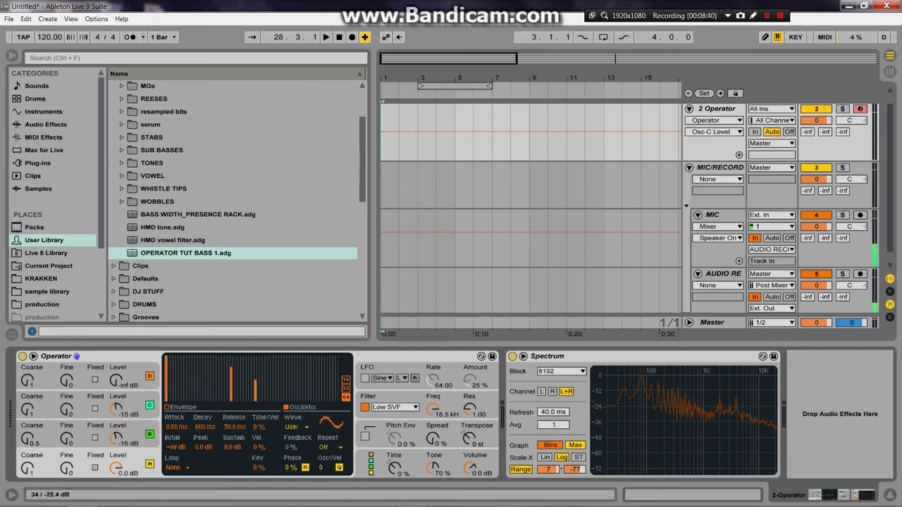
left_click(256, 400)
mouse_move(234, 372)
left_mouse_down()
mouse_move(233, 402)
mouse_move(231, 373)
left_mouse_up()
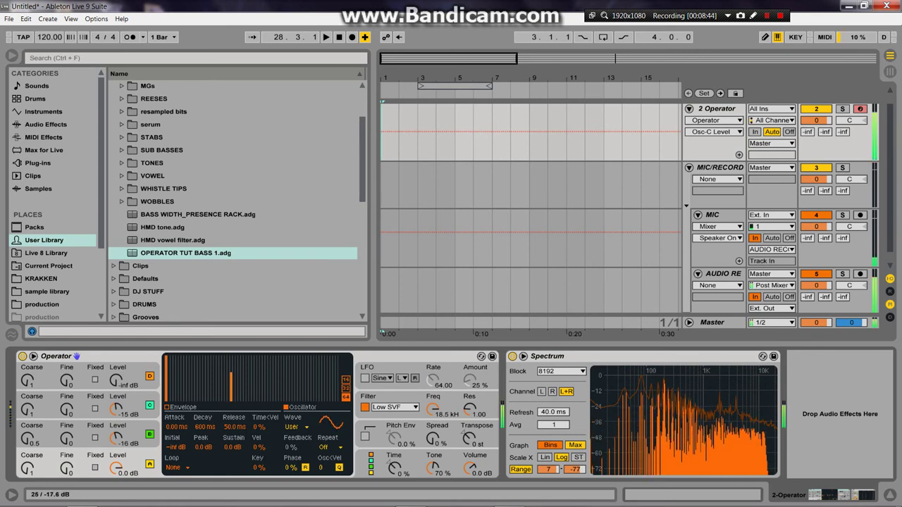
Set oscillator B to -18 dB, add harmonic 20 at -20.5 dB to its waveform, and lower oscillator C to -31 dB.
left_click_drag(117, 439, 117, 442)
left_click(217, 375)
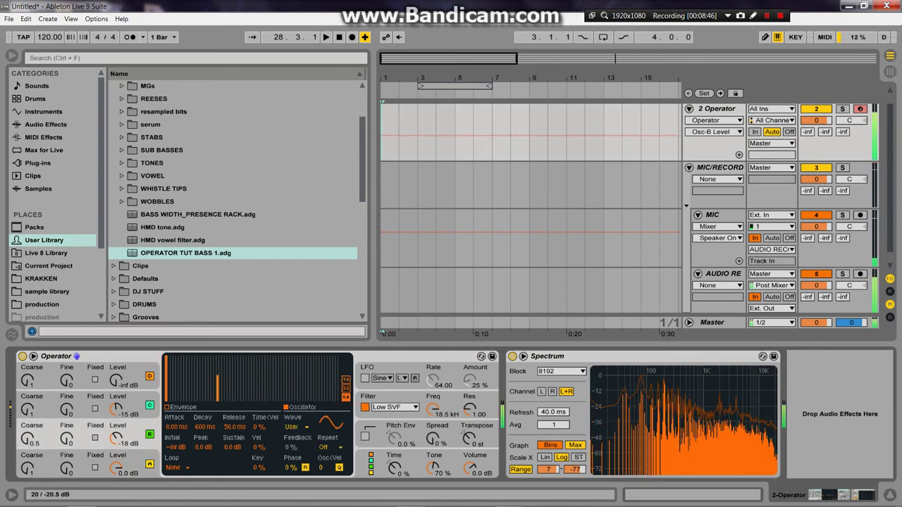
left_click_drag(115, 408, 115, 412)
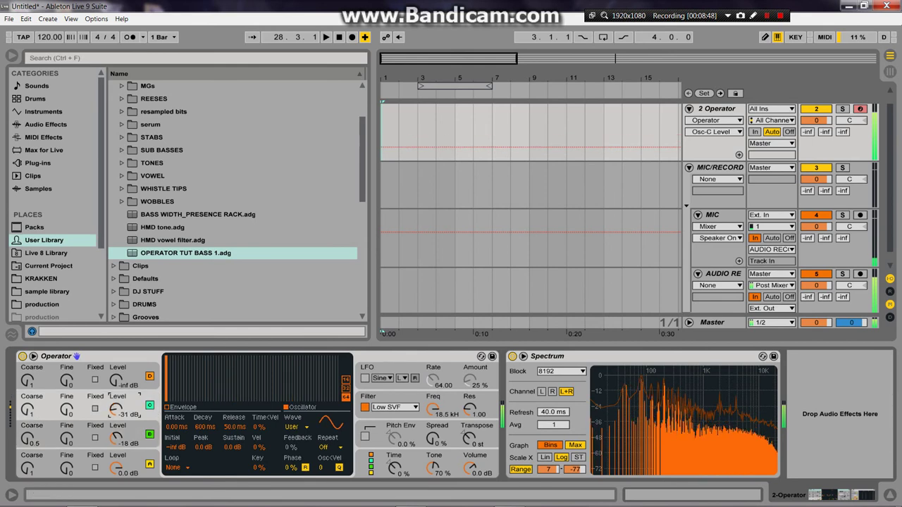
Set oscillator C to coarse 15 at -18 dB, oscillator B to coarse 8, and oscillator D to coarse 0.5 at -10 dB.
left_click_drag(28, 412, 29, 404)
left_click_drag(29, 440, 29, 420)
left_click_drag(117, 381, 116, 358)
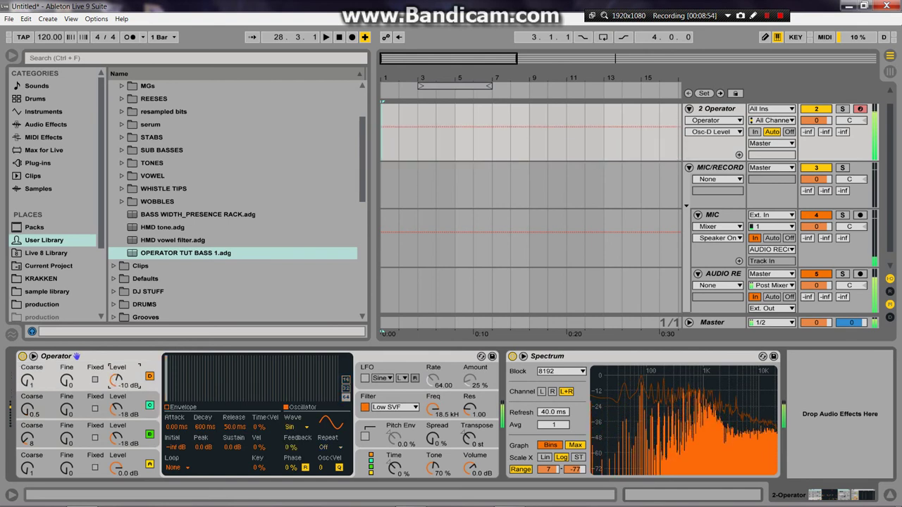
mouse_move(28, 381)
left_mouse_down()
mouse_move(29, 408)
mouse_move(29, 399)
left_mouse_up()
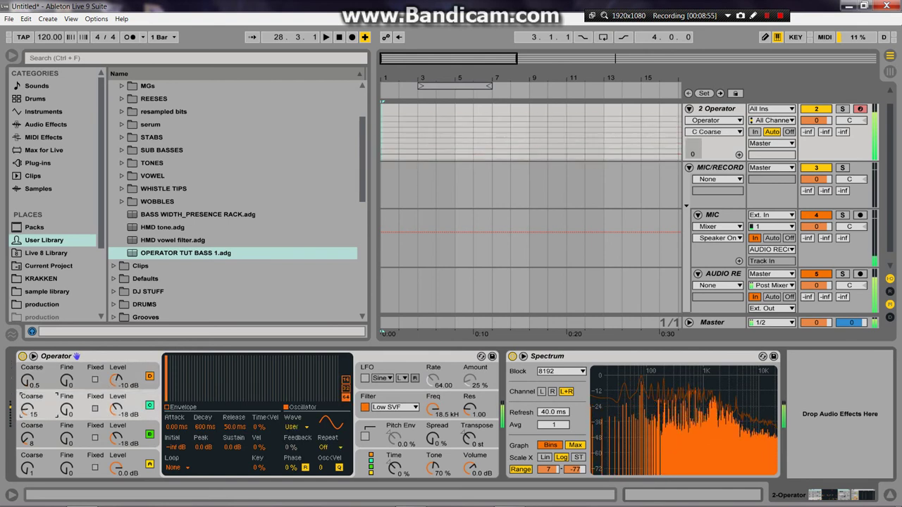
Set oscillator B to coarse 18 at -12 dB, oscillator D to 0.0 dB, and oscillator C to coarse 33 at -9.5 dB.
left_click_drag(28, 440, 28, 432)
left_click_drag(115, 439, 115, 445)
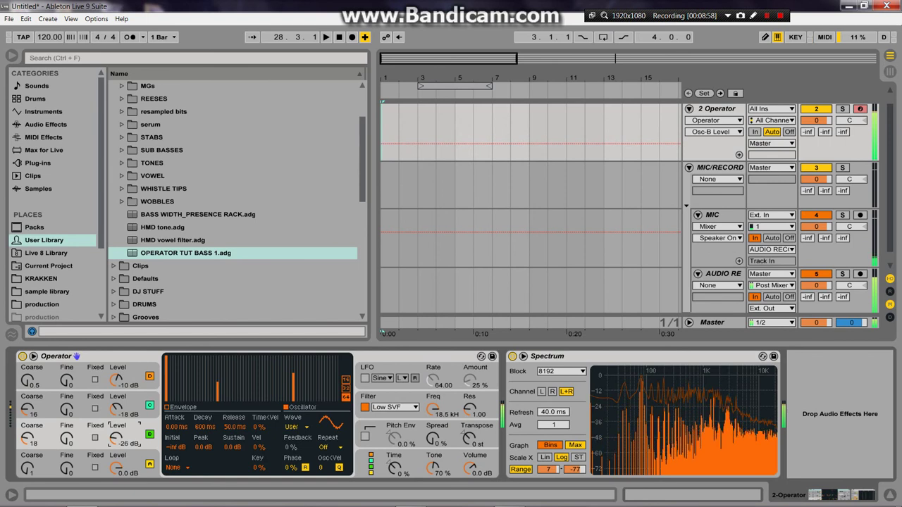
left_click_drag(115, 410, 115, 407)
left_click_drag(115, 440, 115, 373)
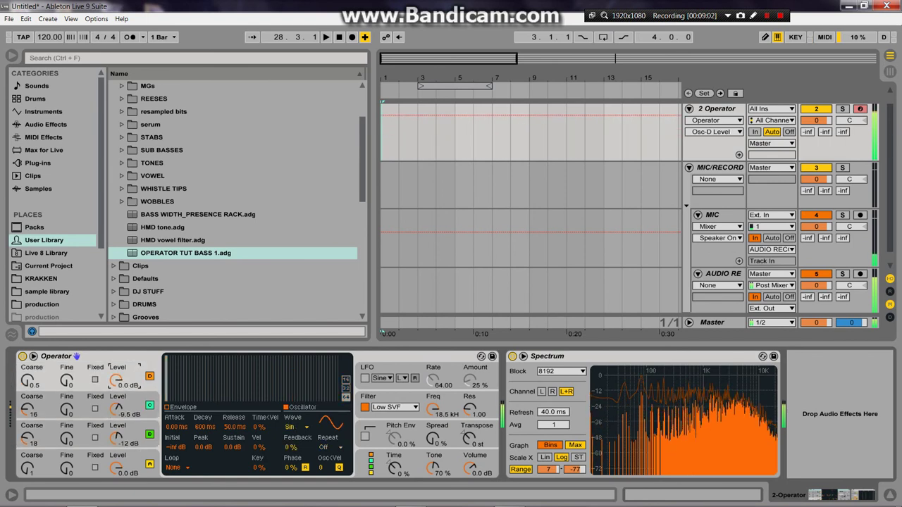
left_click(29, 411)
left_click_drag(28, 411, 29, 397)
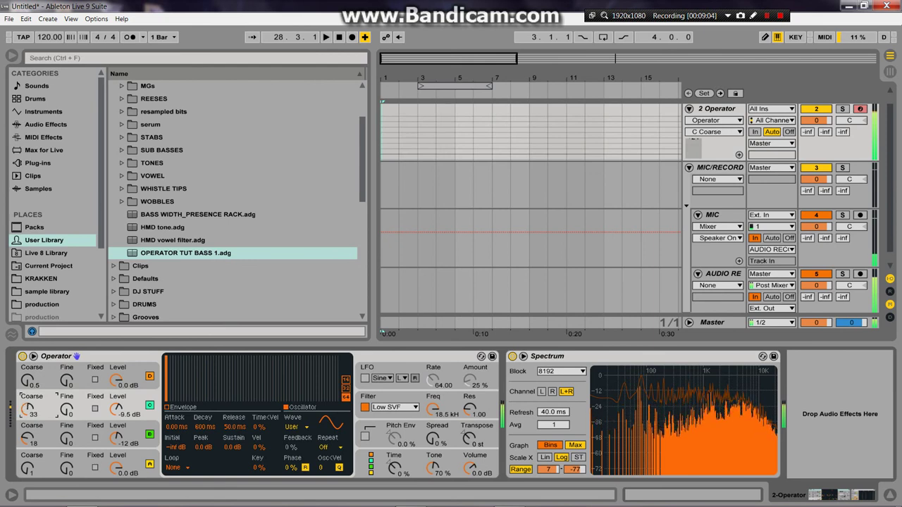
Set oscillator B's level to -7.0 dB and oscillator C's level to -11 dB.
left_click_drag(116, 381, 116, 406)
mouse_move(116, 438)
left_mouse_down()
mouse_move(116, 452)
mouse_move(115, 432)
left_mouse_up()
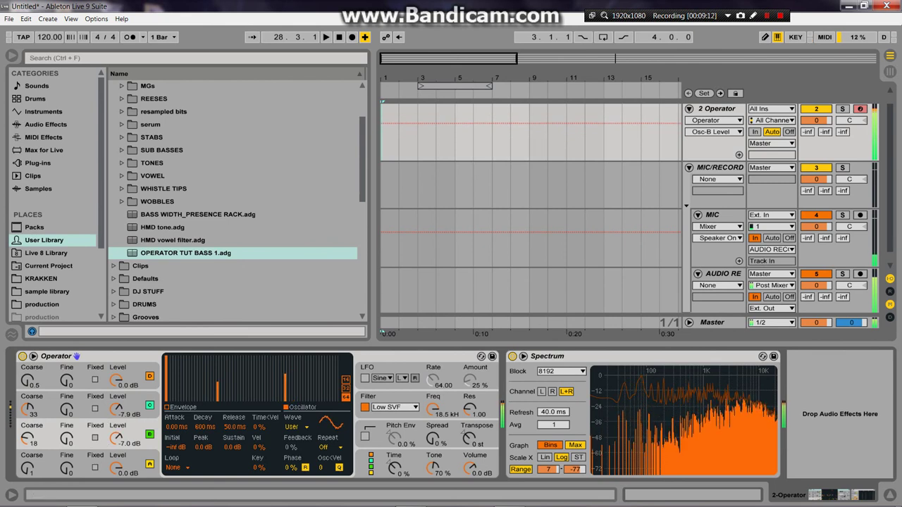
left_click_drag(115, 407, 115, 378)
Draw upper harmonics into oscillator D's waveform, including harmonic 31 at -23.3 dB.
left_click_drag(283, 373, 280, 388)
left_click(247, 378)
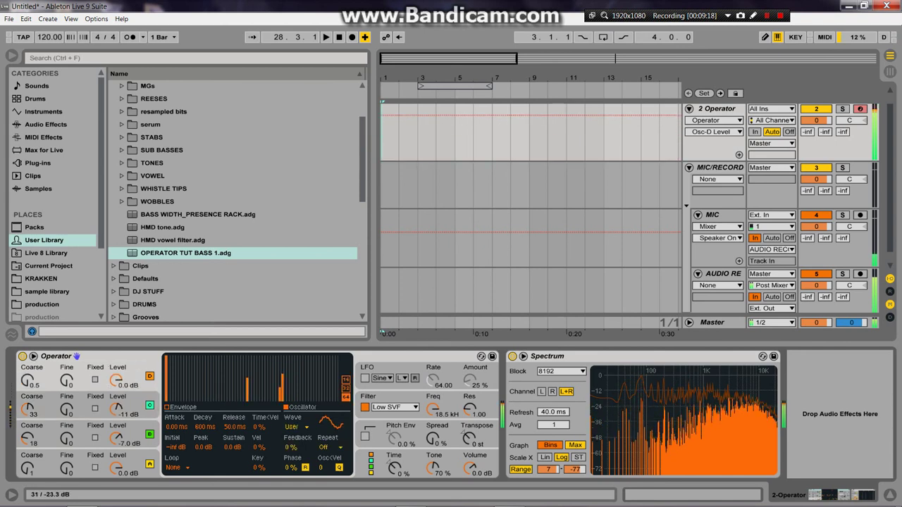
Set the levels of oscillator C to 0.0 dB, oscillator B to -4.1 dB and oscillator D to -5.9 dB.
left_click_drag(116, 380, 116, 403)
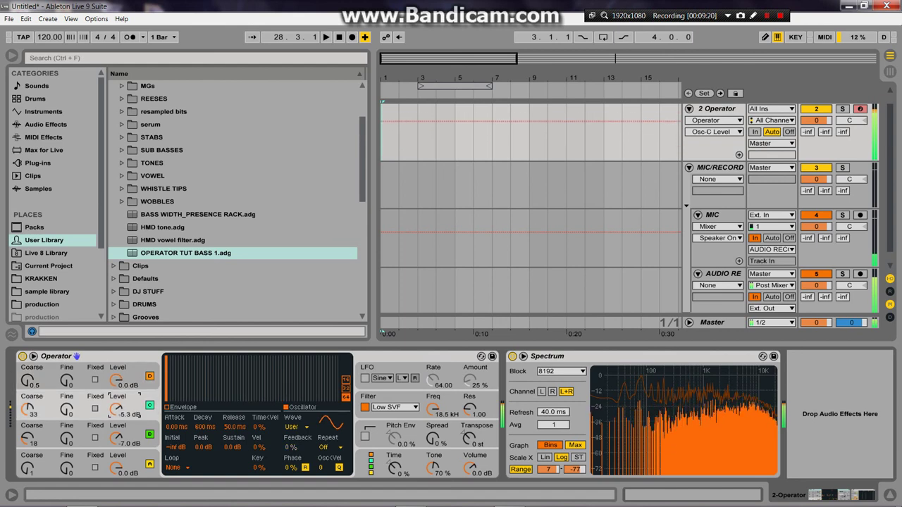
mouse_move(116, 438)
left_mouse_down()
mouse_move(115, 410)
mouse_move(115, 435)
left_mouse_up()
left_click(115, 381)
left_click(115, 381)
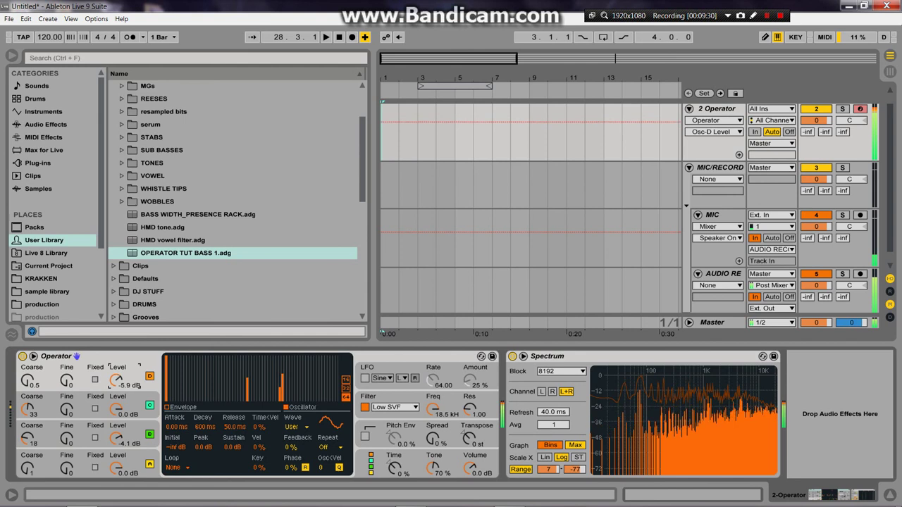
Change Operator's filter type to Notch 12dB, try its frequency, and switch the filter off.
left_click(396, 408)
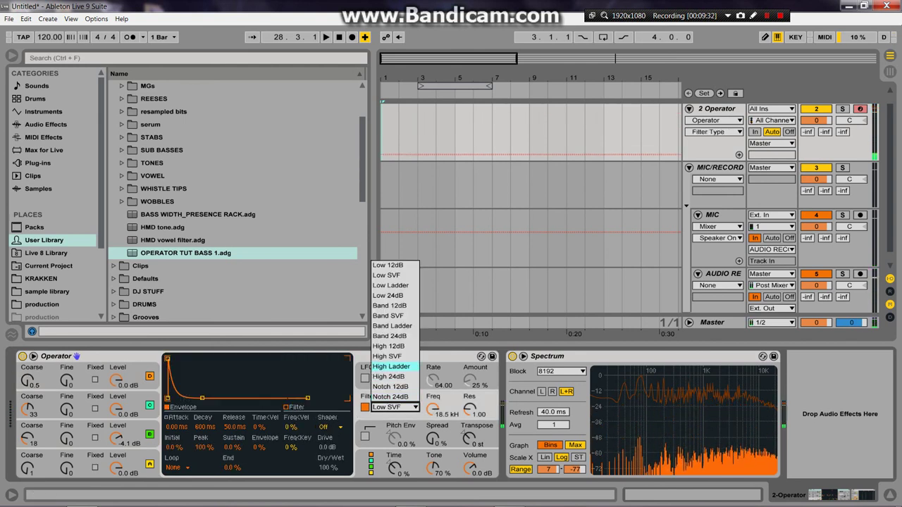
left_click(393, 397)
mouse_move(434, 409)
left_mouse_down()
mouse_move(433, 473)
mouse_move(434, 408)
left_mouse_up()
left_click(365, 408)
Set oscillator C's level to -1.6 dB and raise oscillators D and B to 0.0 dB.
left_click_drag(115, 408, 115, 379)
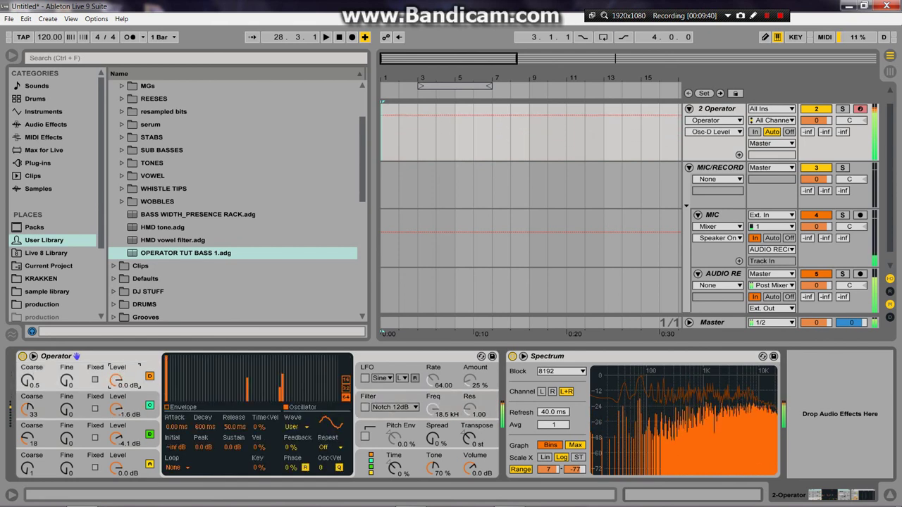
left_click_drag(115, 438, 115, 435)
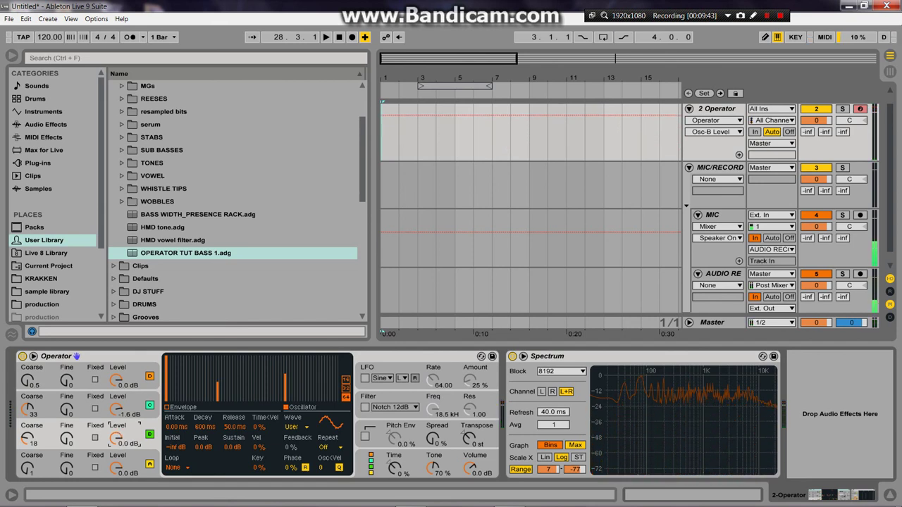